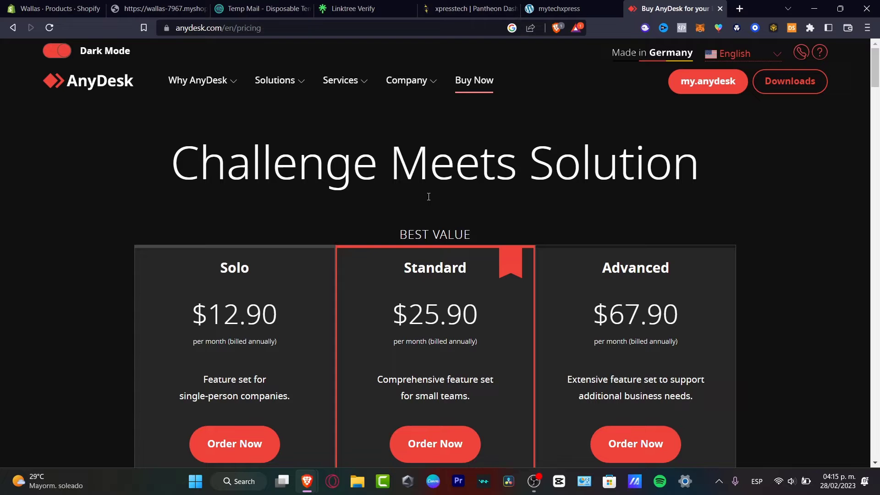
Use the header logo to go from the pricing page back to the AnyDesk home page
{"action": "left_click", "coordinate": [113, 88]}
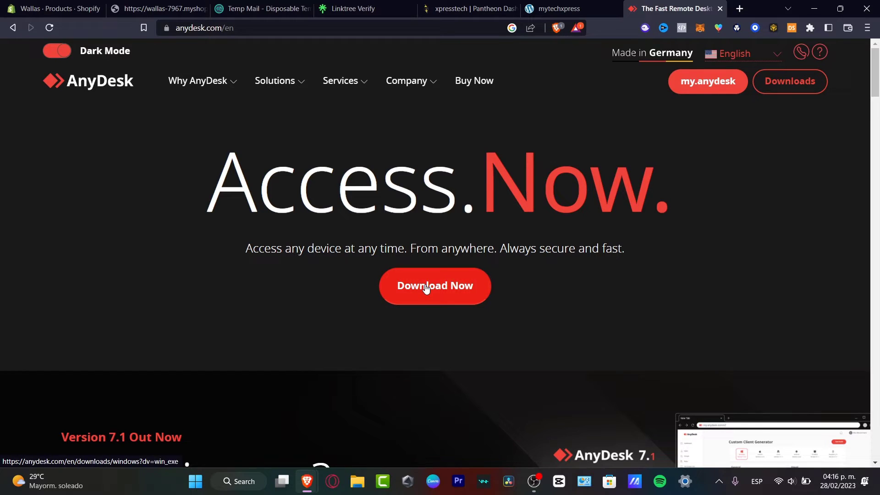
Open the pricing page and review the Free, Solo, Standard, Advanced and Ultimate plan cards
{"action": "left_click", "coordinate": [487, 80]}
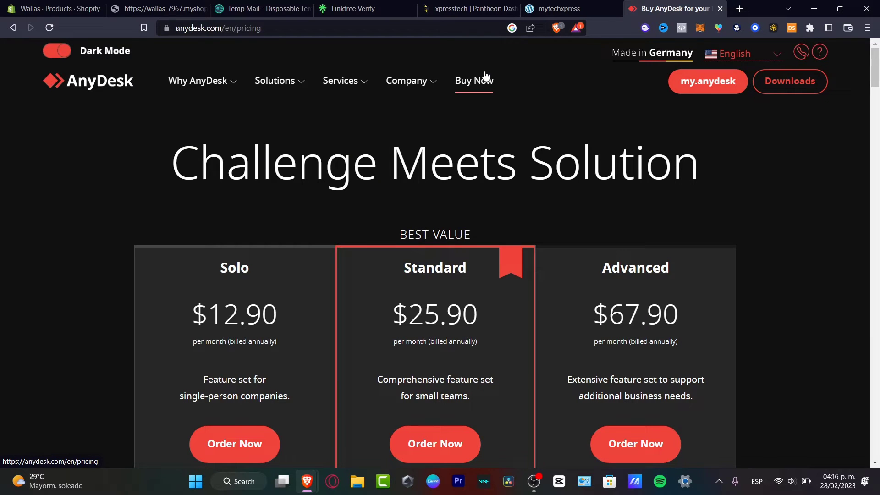
{"action": "scroll", "coordinate": [407, 343], "scroll_direction": "down", "scroll_amount": 4}
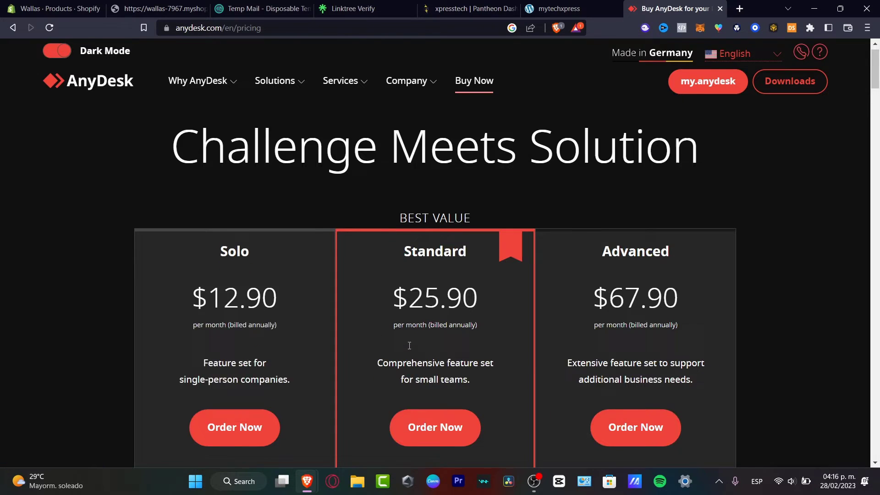
{"action": "scroll", "coordinate": [592, 221], "scroll_direction": "down", "scroll_amount": 7}
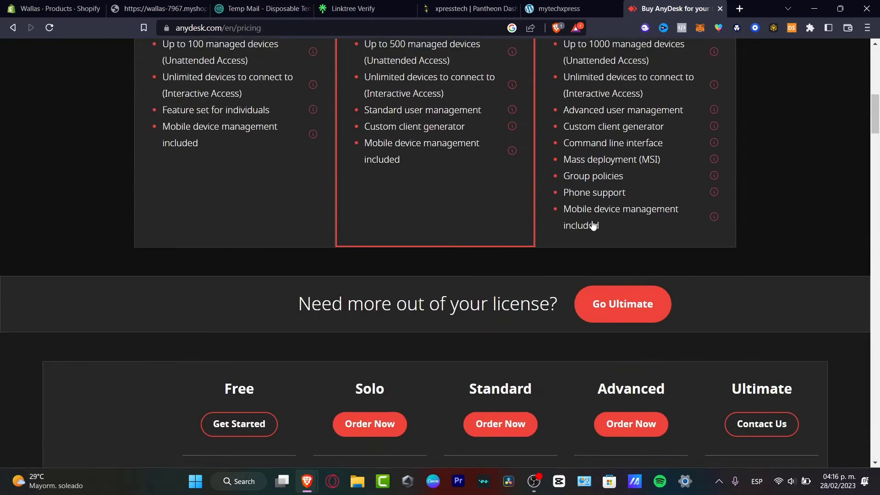
{"action": "scroll", "coordinate": [592, 221], "scroll_direction": "up", "scroll_amount": 7}
{"action": "scroll", "coordinate": [592, 221], "scroll_direction": "up", "scroll_amount": 4}
{"action": "scroll", "coordinate": [592, 221], "scroll_direction": "down", "scroll_amount": 4}
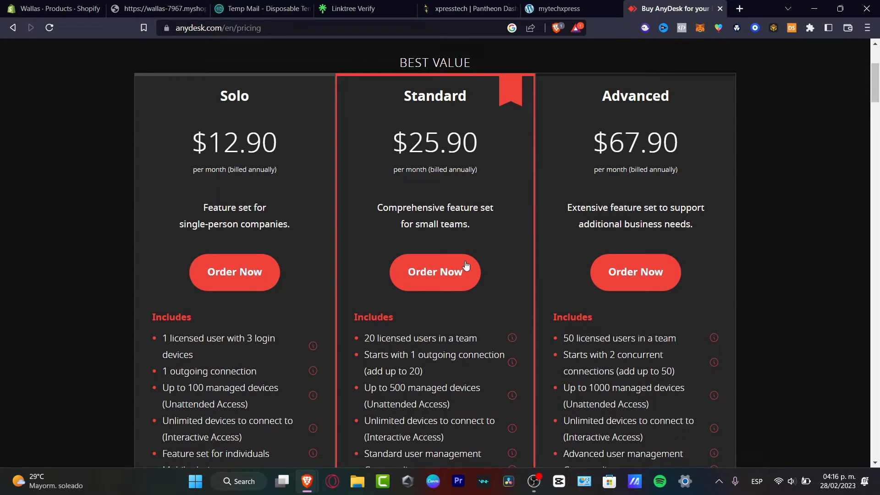
{"action": "scroll", "coordinate": [305, 275], "scroll_direction": "down", "scroll_amount": 3}
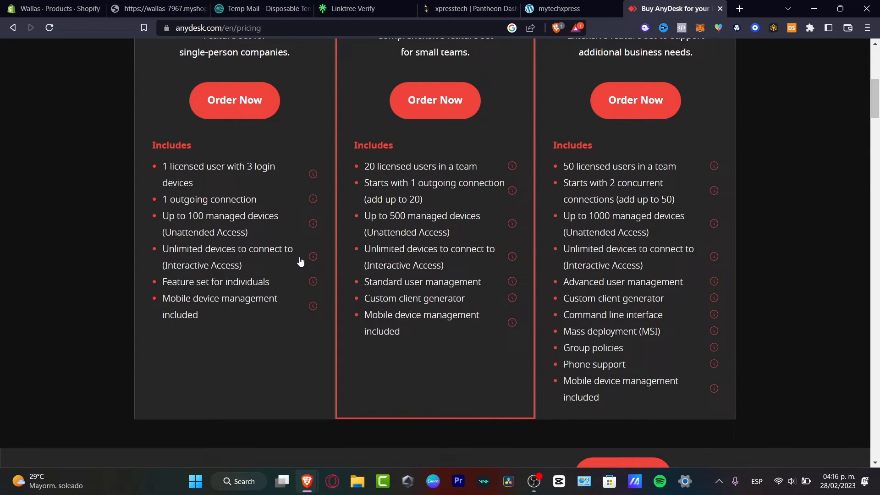
{"action": "scroll", "coordinate": [298, 260], "scroll_direction": "down", "scroll_amount": 6}
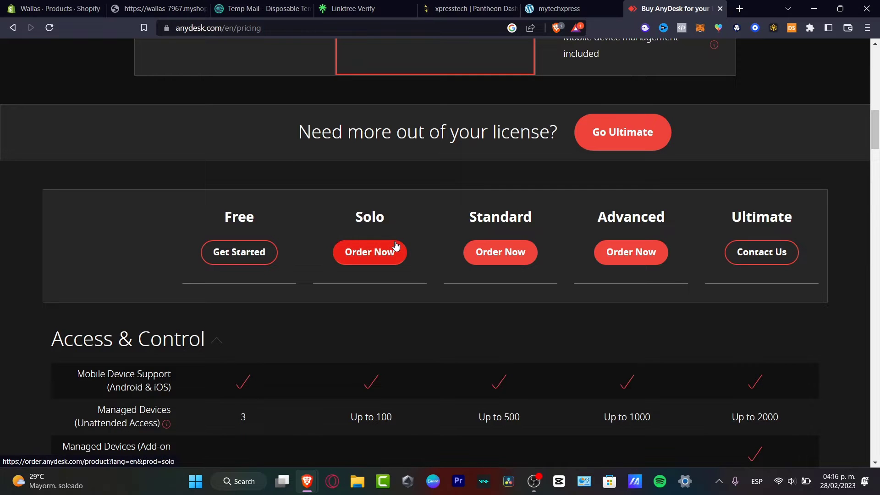
Scroll the plan comparison table down to the Support features such as Phone Support
{"action": "scroll", "coordinate": [821, 280], "scroll_direction": "down", "scroll_amount": 2}
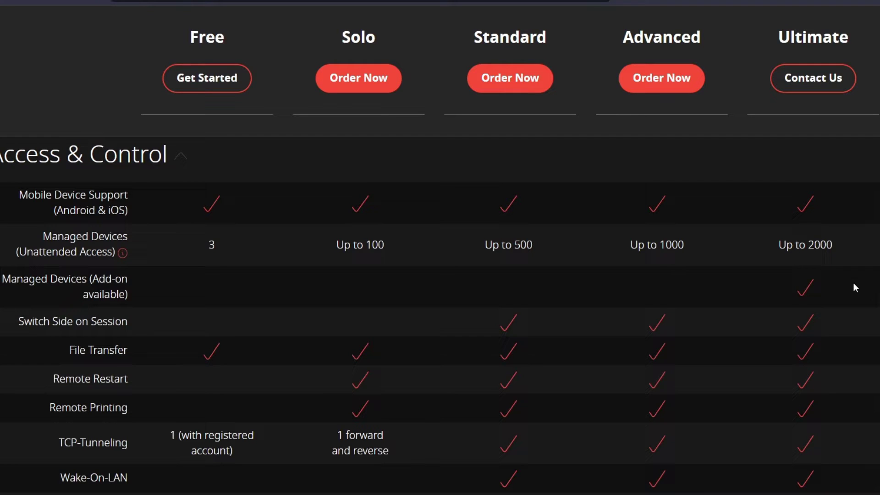
{"action": "scroll", "coordinate": [805, 326], "scroll_direction": "down", "scroll_amount": 10}
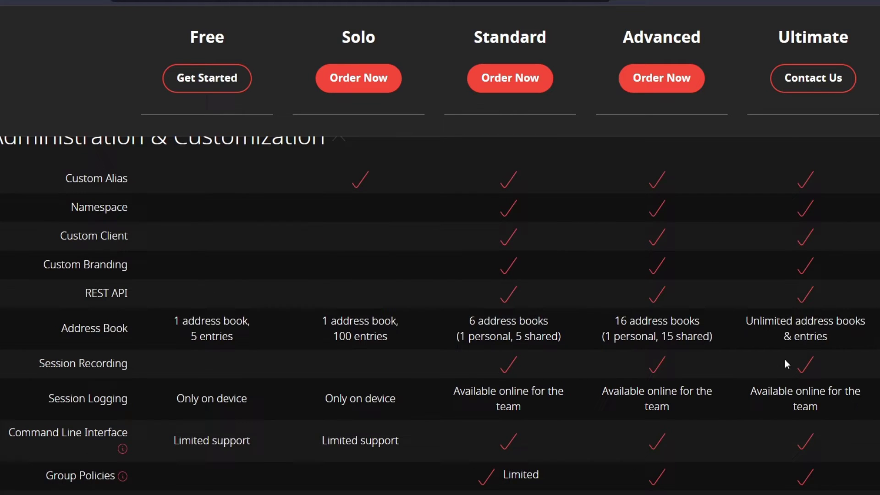
{"action": "scroll", "coordinate": [785, 359], "scroll_direction": "up", "scroll_amount": 15}
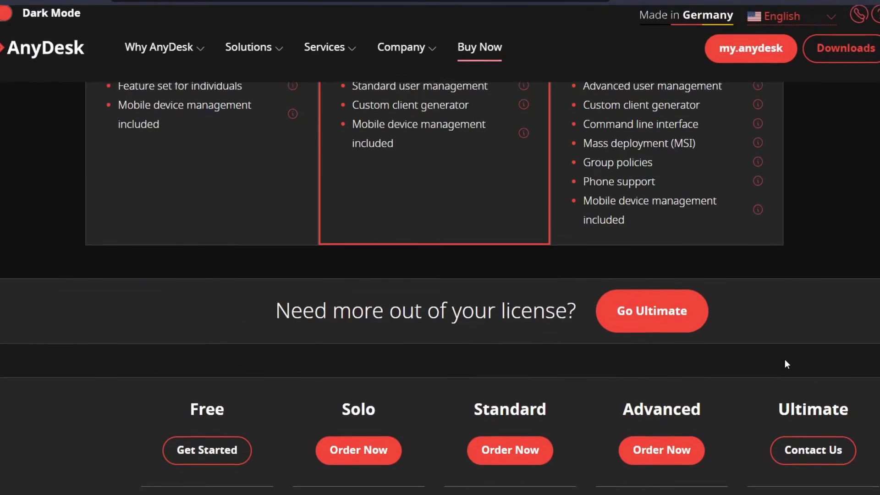
{"action": "scroll", "coordinate": [403, 407], "scroll_direction": "down", "scroll_amount": 4}
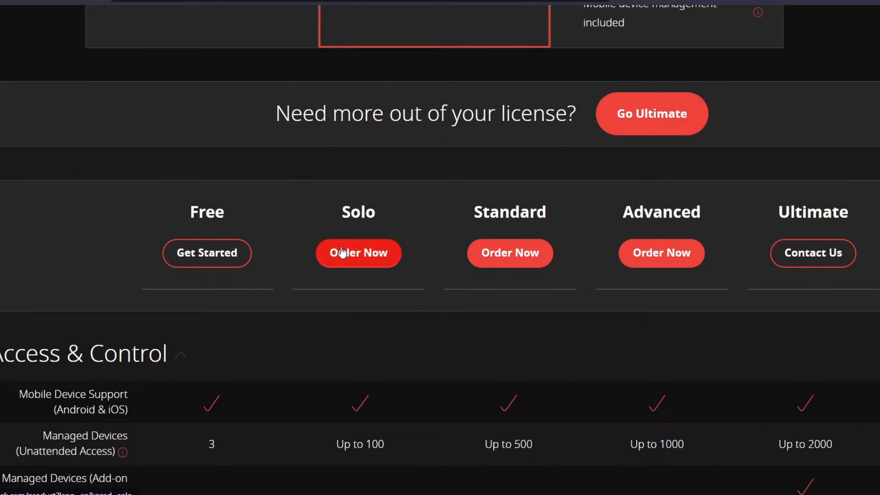
{"action": "scroll", "coordinate": [263, 279], "scroll_direction": "down", "scroll_amount": 4}
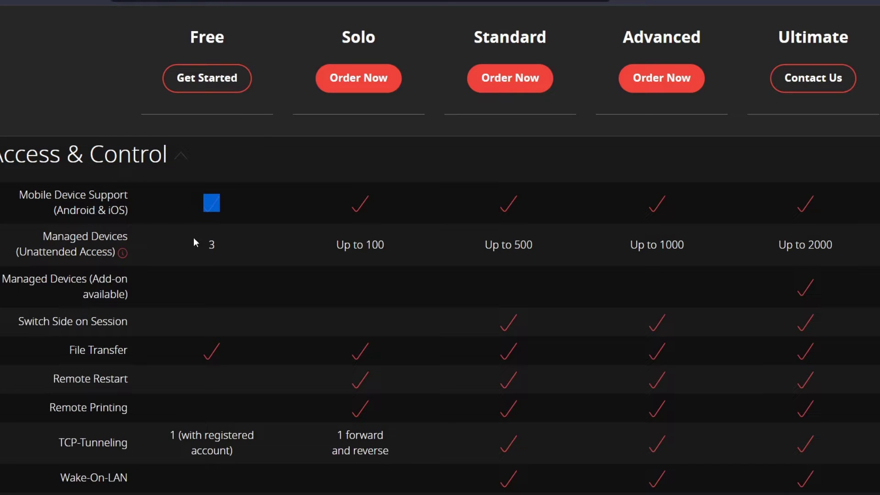
{"action": "scroll", "coordinate": [237, 247], "scroll_direction": "down", "scroll_amount": 4}
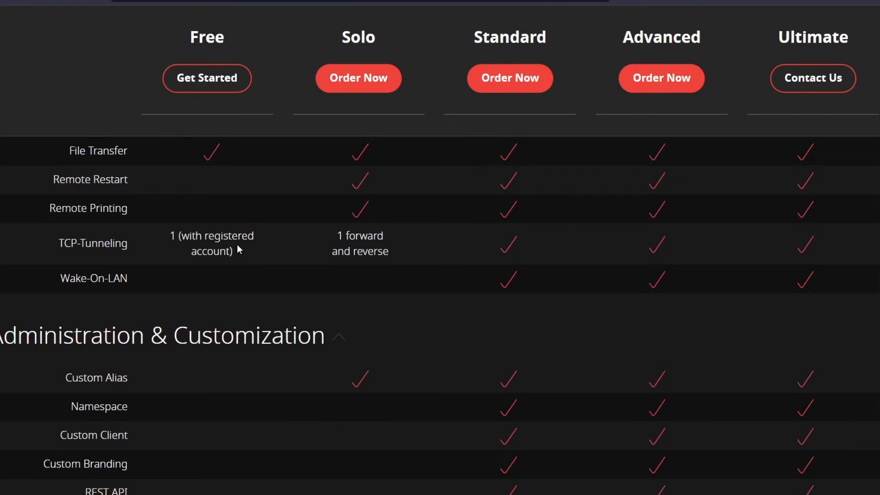
{"action": "left_click_drag", "start_coordinate": [161, 244], "coordinate": [252, 245]}
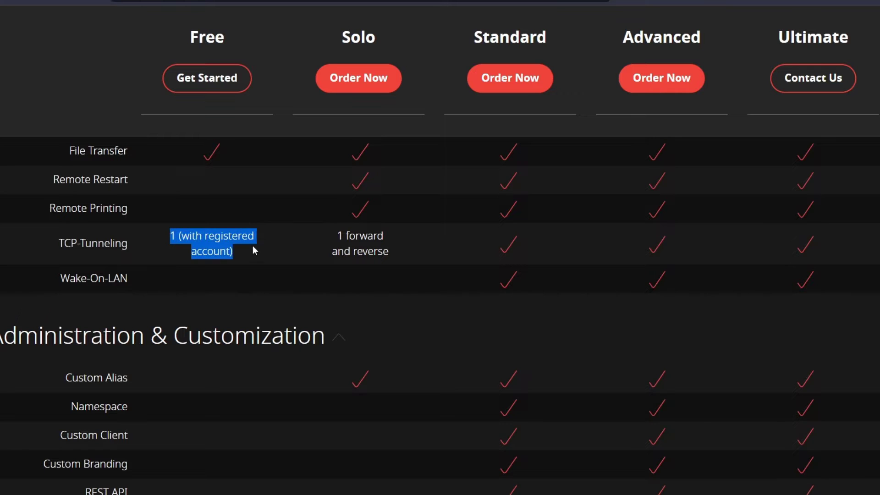
{"action": "scroll", "coordinate": [315, 254], "scroll_direction": "down", "scroll_amount": 1}
{"action": "scroll", "coordinate": [314, 252], "scroll_direction": "down", "scroll_amount": 7}
{"action": "scroll", "coordinate": [312, 252], "scroll_direction": "up", "scroll_amount": 4}
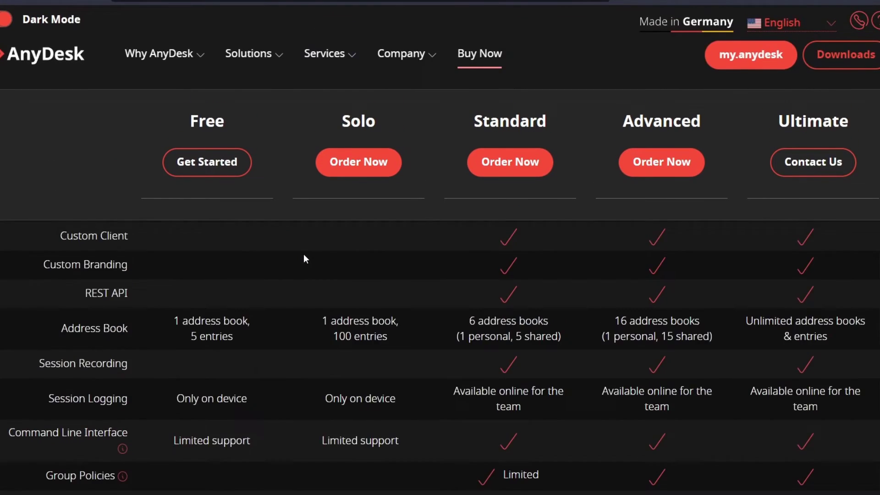
{"action": "scroll", "coordinate": [304, 257], "scroll_direction": "down", "scroll_amount": 7}
{"action": "scroll", "coordinate": [303, 260], "scroll_direction": "down", "scroll_amount": 1}
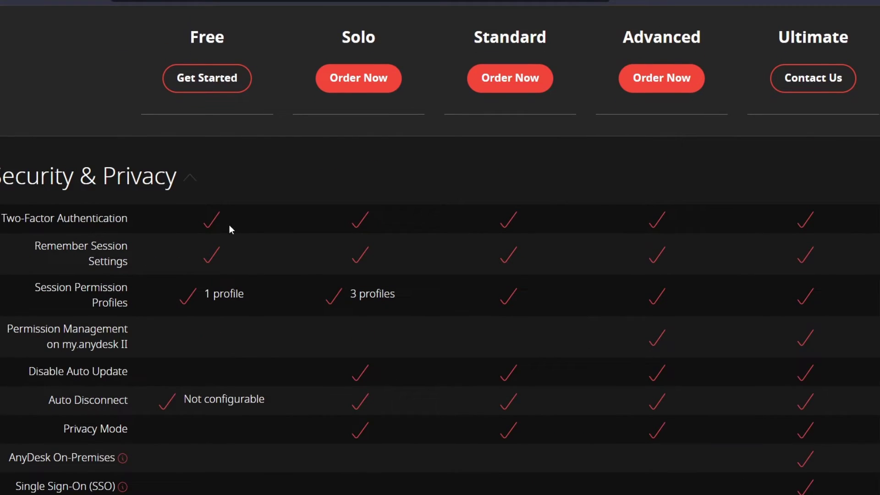
{"action": "left_click_drag", "start_coordinate": [244, 294], "coordinate": [189, 277]}
{"action": "scroll", "coordinate": [236, 304], "scroll_direction": "down", "scroll_amount": 15}
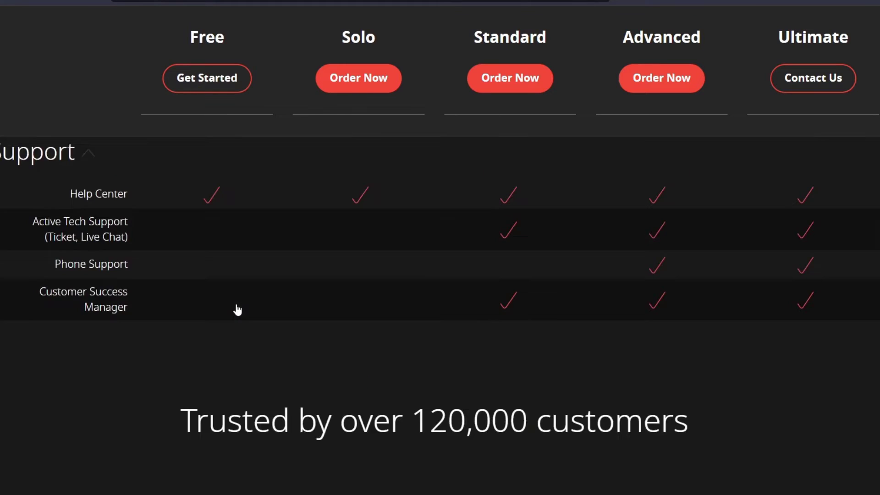
{"action": "scroll", "coordinate": [236, 304], "scroll_direction": "up", "scroll_amount": 10}
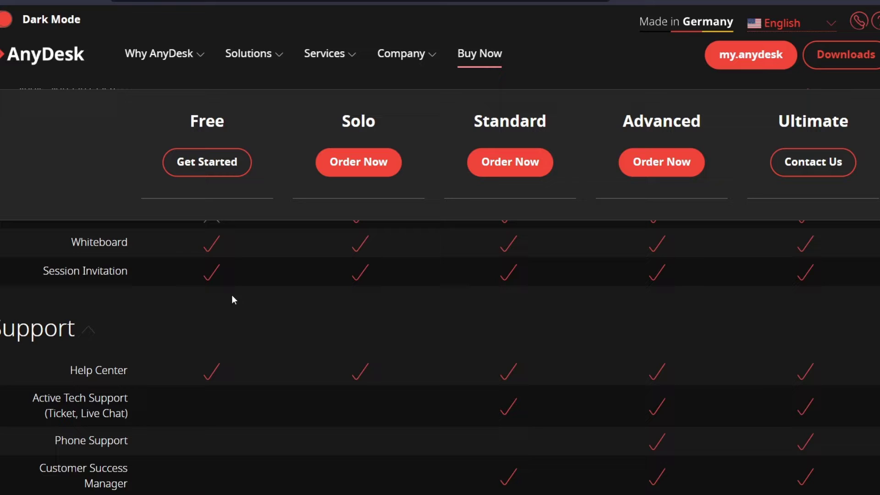
Download the free AnyDesk application for Windows into the ENVATO ELEMENTS folder
{"action": "left_click", "coordinate": [194, 170]}
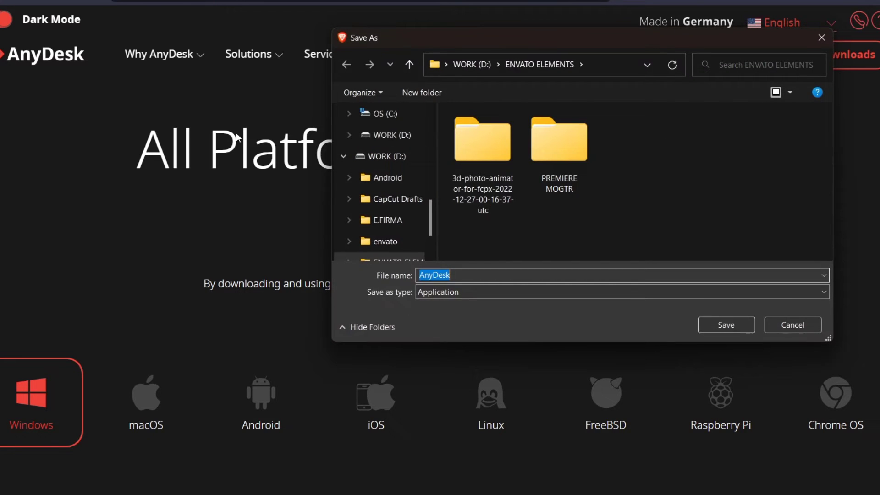
{"action": "left_click_drag", "start_coordinate": [440, 38], "coordinate": [449, 13]}
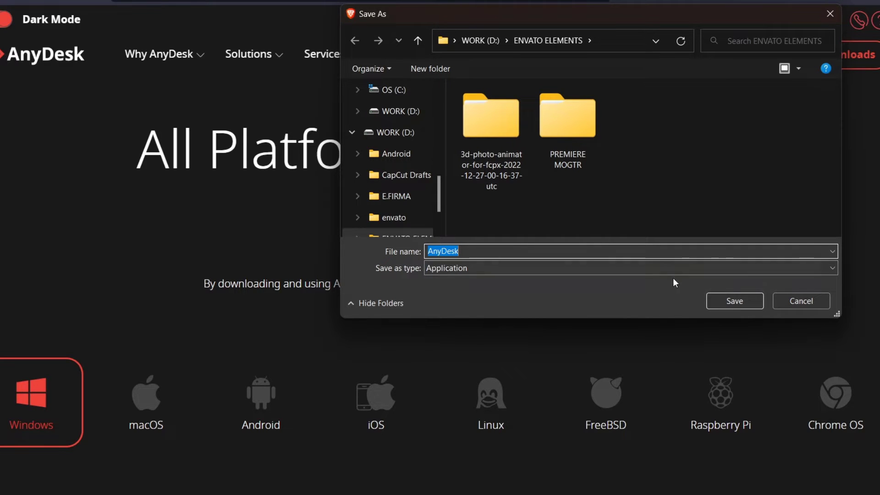
{"action": "left_click", "coordinate": [735, 298]}
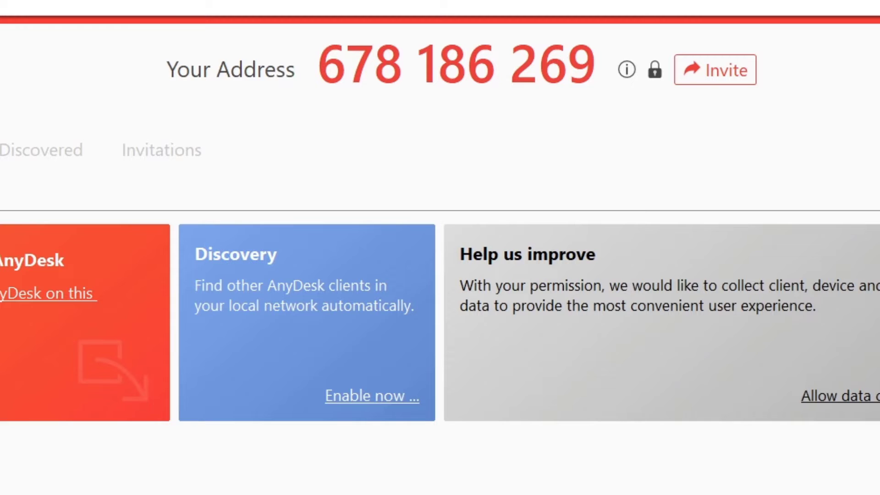
Connect to the remote device's AnyDesk address and allow AnyDesk through the Windows firewall
{"action": "type", "text": "5317"}
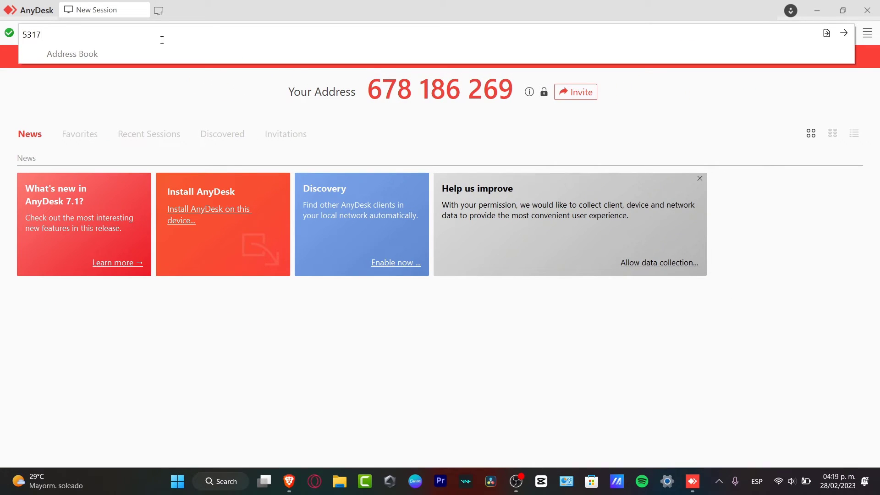
{"action": "type", "text": "74254"}
{"action": "left_click", "coordinate": [843, 33]}
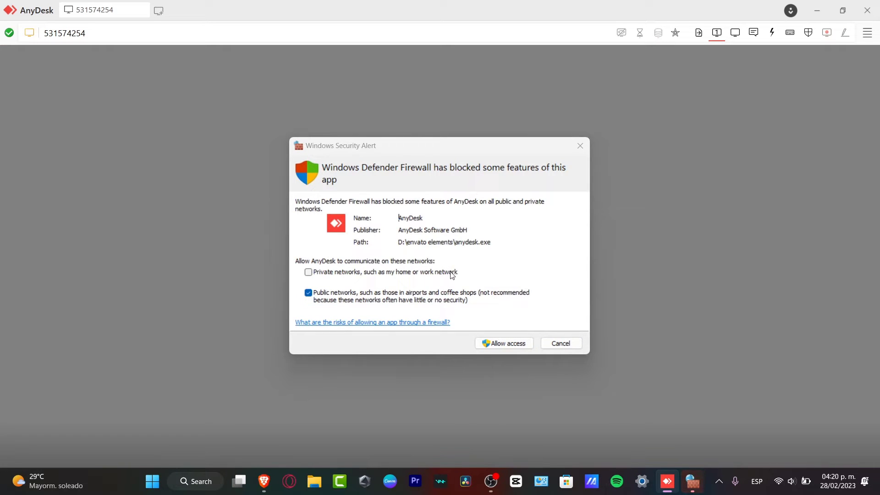
{"action": "left_click", "coordinate": [531, 344]}
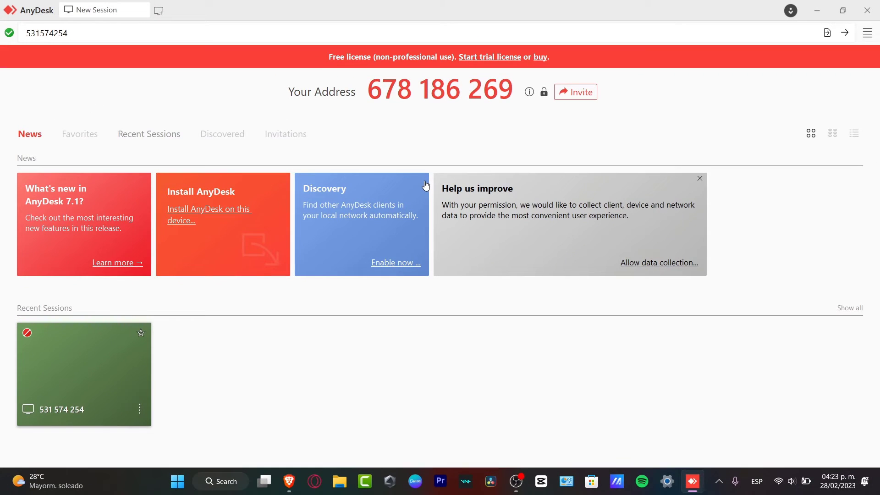
Start trial registration, choose 'Support family and friends' usage, and go through the name and e-mail fields
{"action": "left_click", "coordinate": [484, 61]}
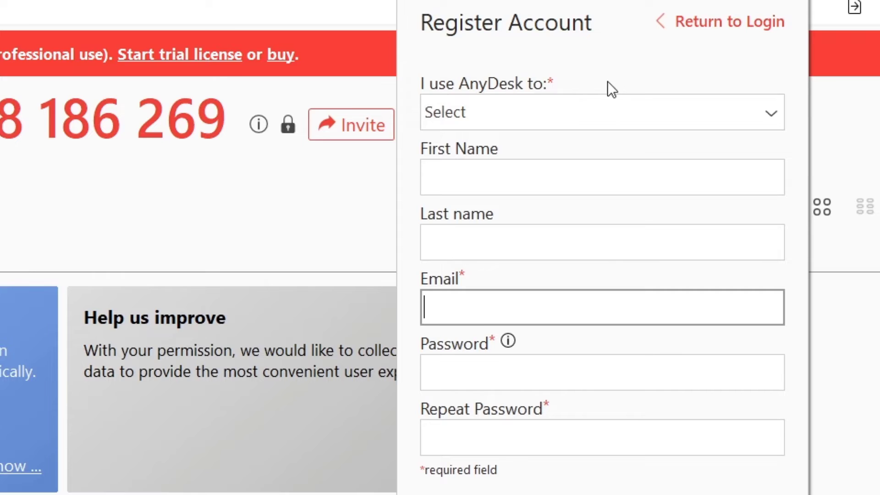
{"action": "left_click", "coordinate": [628, 113]}
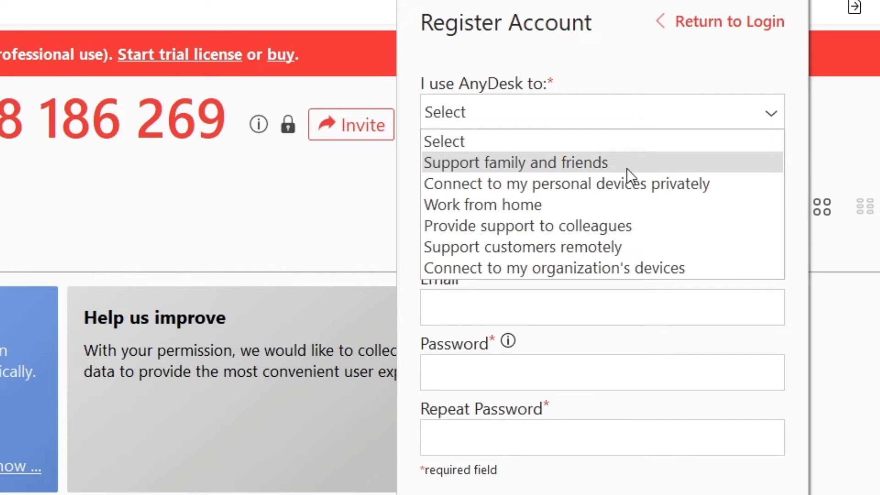
{"action": "left_click", "coordinate": [559, 163]}
{"action": "left_click", "coordinate": [561, 111]}
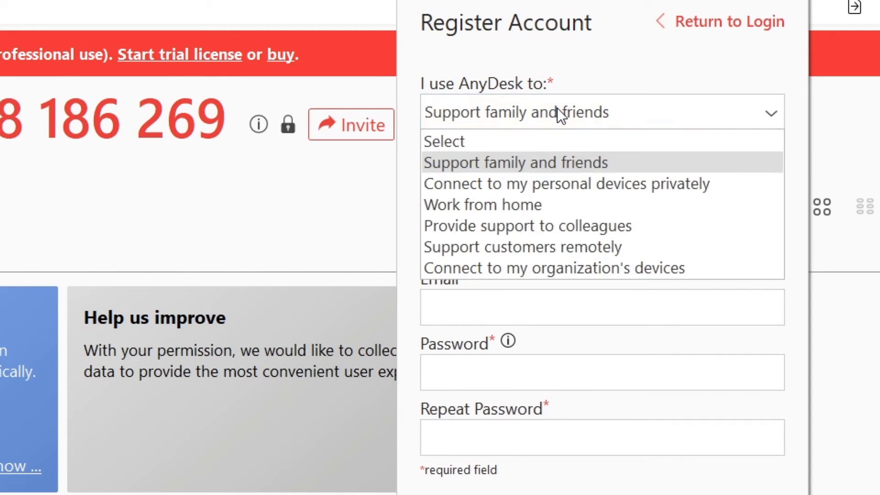
{"action": "left_click", "coordinate": [491, 164]}
{"action": "left_click", "coordinate": [601, 181]}
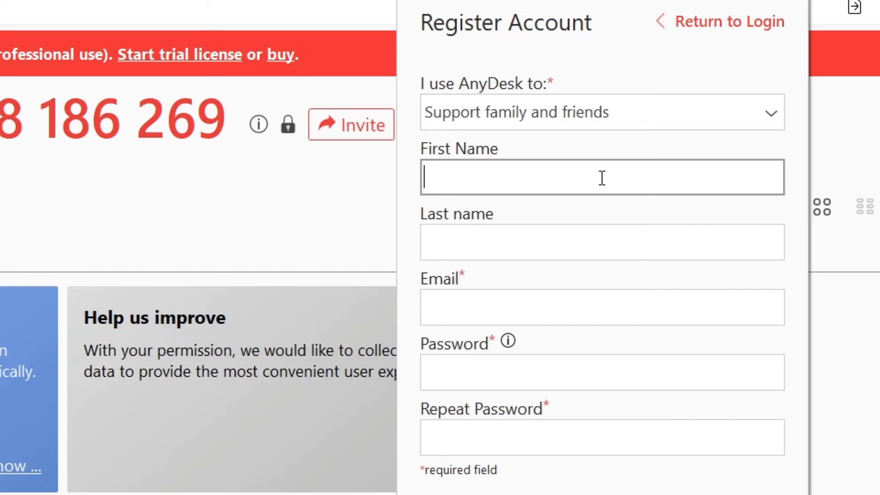
{"action": "left_click", "coordinate": [517, 232]}
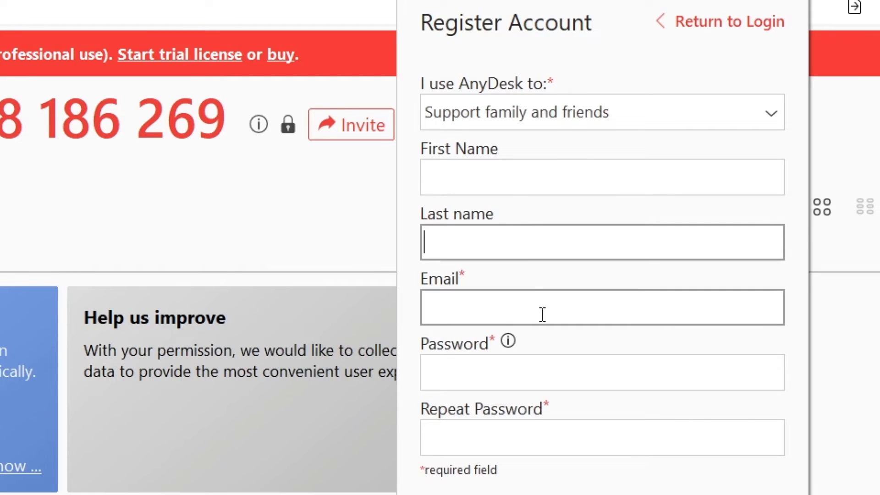
{"action": "left_click", "coordinate": [582, 369]}
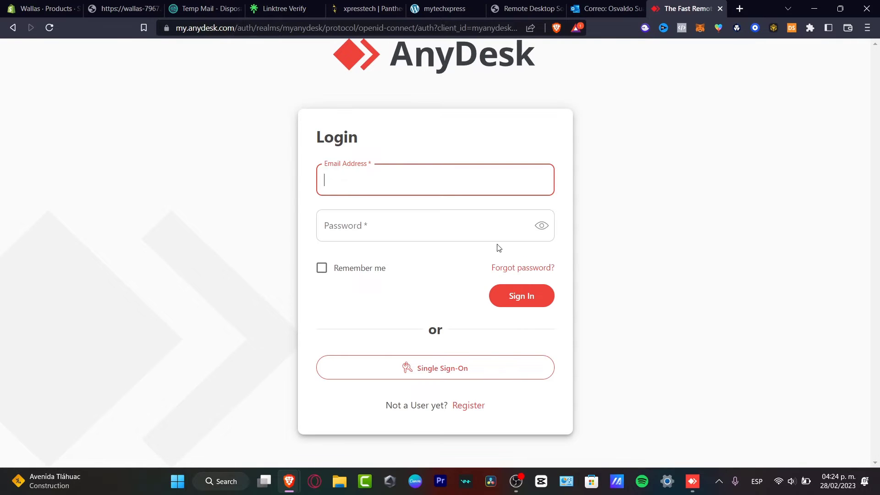
Return to the AnyDesk app and use its account options to reach the free business trial form
{"action": "left_click", "coordinate": [692, 487]}
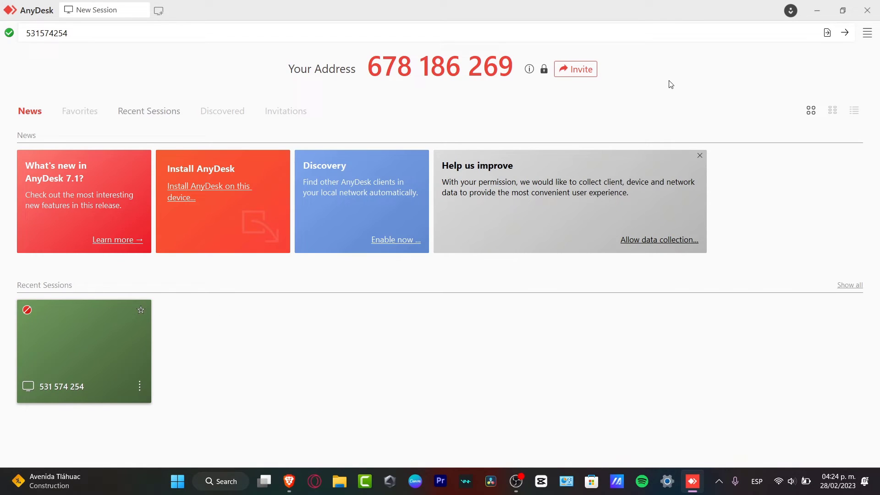
{"action": "left_click", "coordinate": [789, 10]}
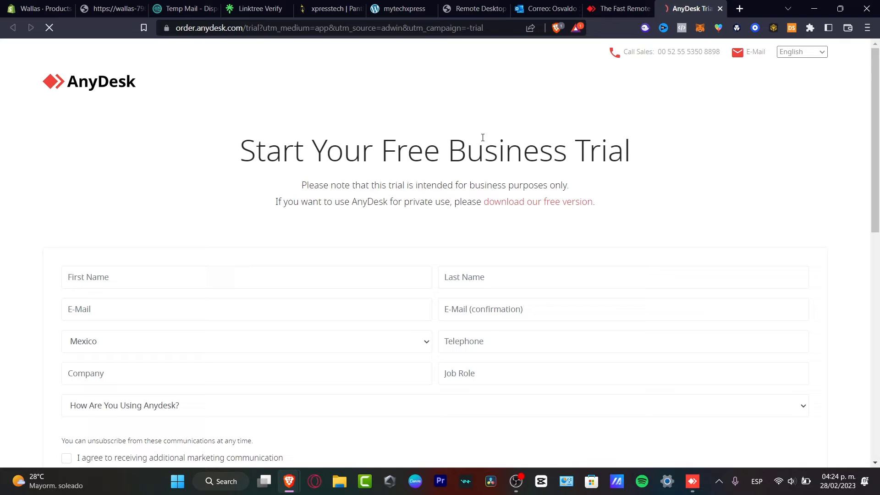
Fill in the first name, last name, e-mail and job role on the Free Business Trial form
{"action": "left_click_drag", "start_coordinate": [396, 151], "coordinate": [633, 147]}
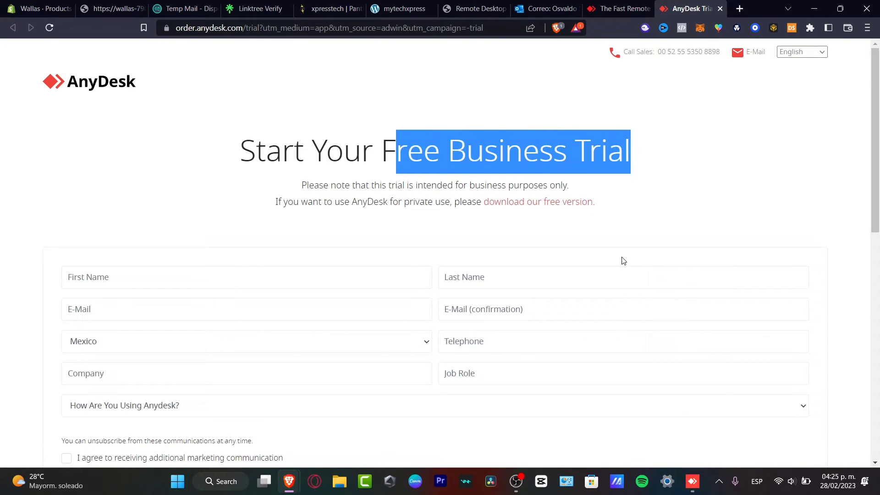
{"action": "scroll", "coordinate": [623, 263], "scroll_direction": "down", "scroll_amount": 7}
{"action": "scroll", "coordinate": [627, 267], "scroll_direction": "up", "scroll_amount": 7}
{"action": "scroll", "coordinate": [629, 267], "scroll_direction": "down", "scroll_amount": 4}
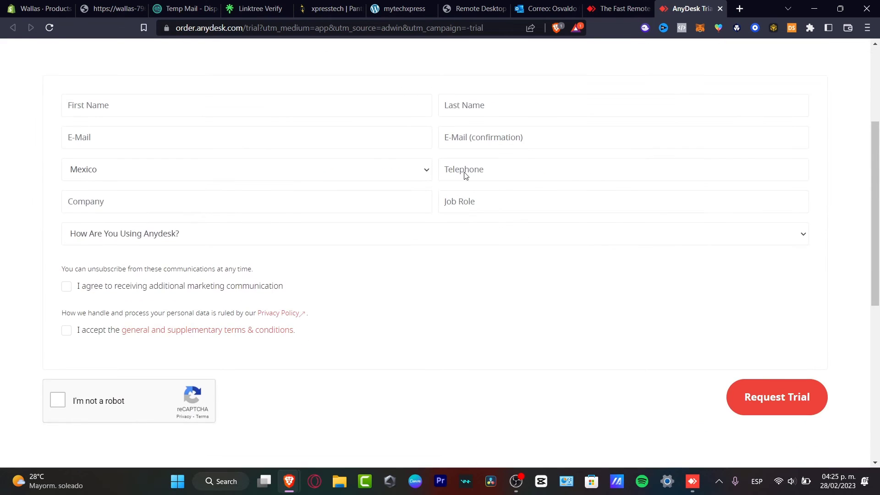
{"action": "left_click", "coordinate": [265, 110]}
{"action": "left_click", "coordinate": [518, 108]}
{"action": "left_click", "coordinate": [318, 144]}
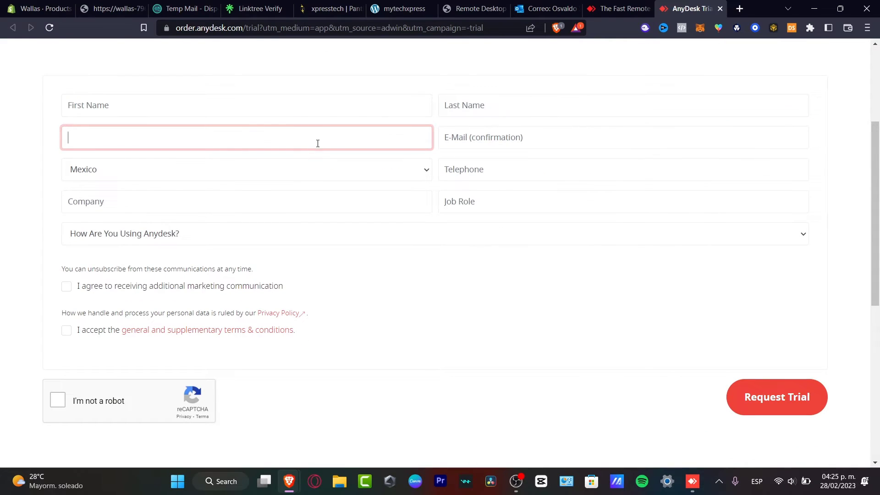
{"action": "left_click", "coordinate": [550, 210]}
Choose 'Support family and friends' as usage, accept the terms, and confirm the reCAPTCHA
{"action": "left_click", "coordinate": [291, 239]}
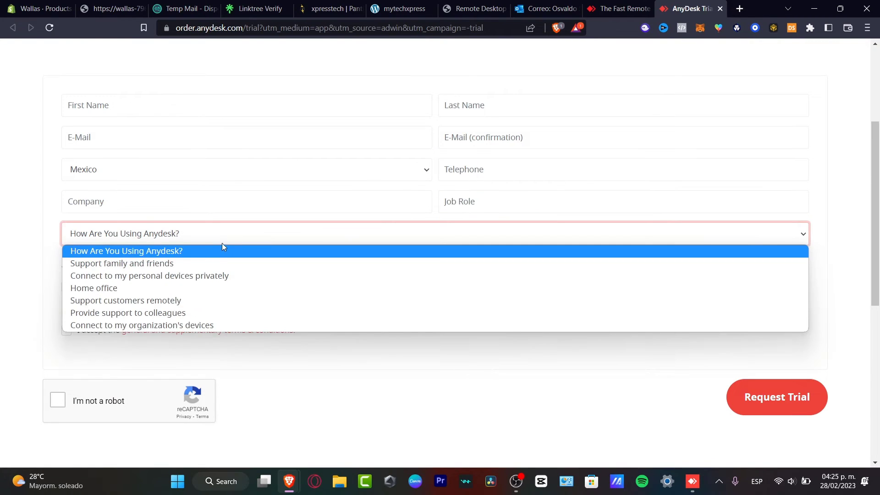
{"action": "left_click", "coordinate": [216, 263]}
{"action": "left_click", "coordinate": [67, 330]}
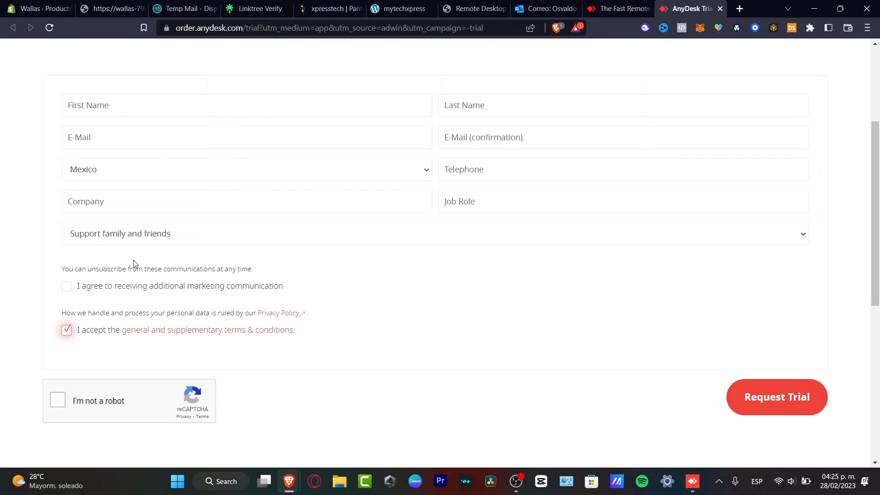
{"action": "left_click", "coordinate": [58, 401]}
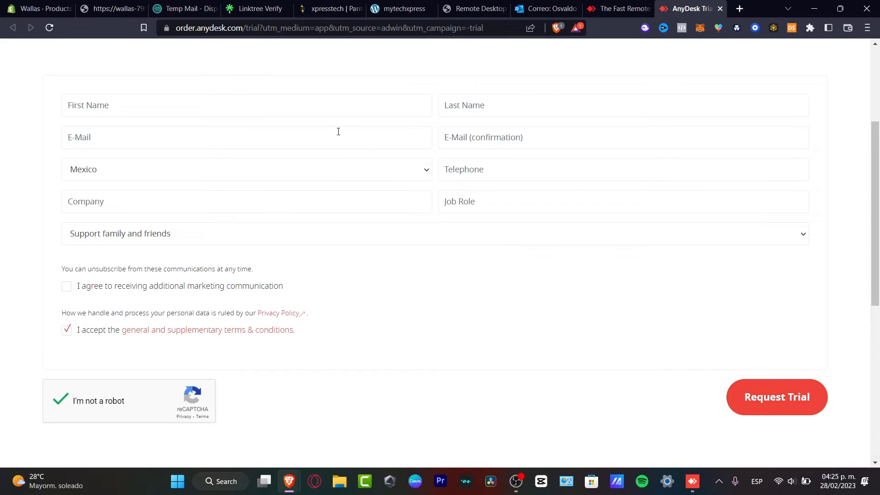
{"action": "left_click", "coordinate": [330, 110]}
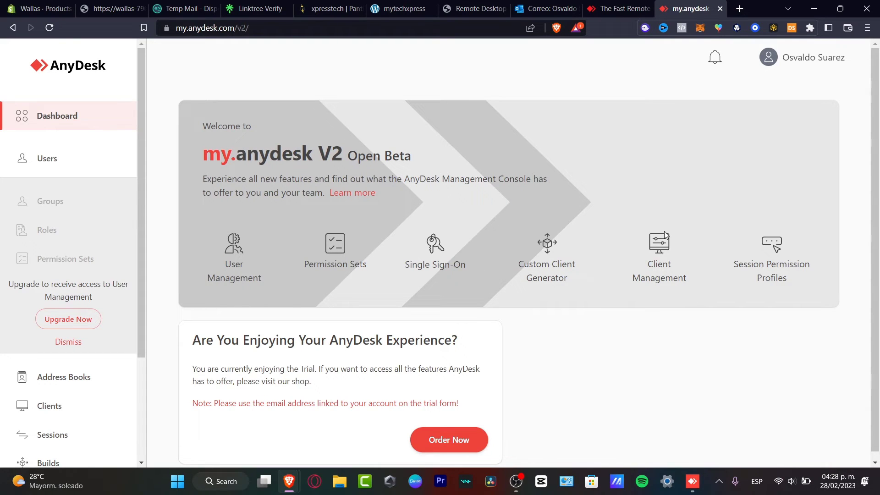
Open the Users list, start a new user invitation, and go to the Email field
{"action": "scroll", "coordinate": [828, 280], "scroll_direction": "down", "scroll_amount": 1}
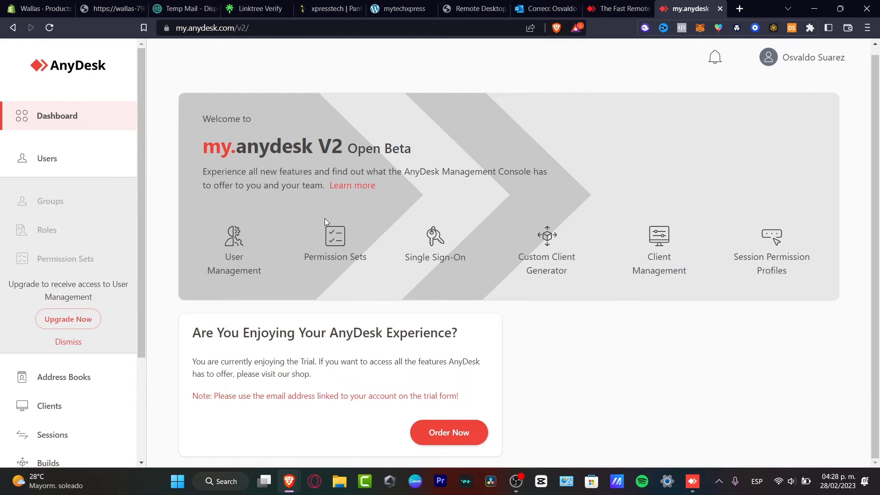
{"action": "left_click", "coordinate": [77, 157]}
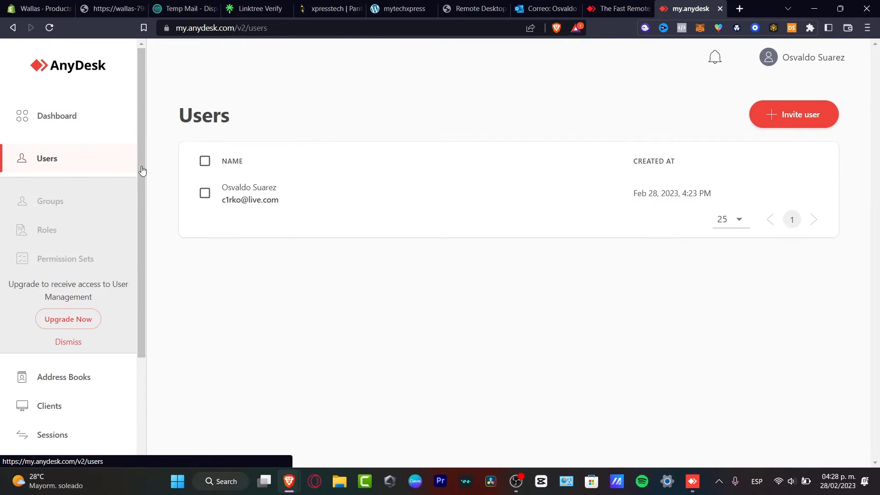
{"action": "left_click", "coordinate": [815, 118]}
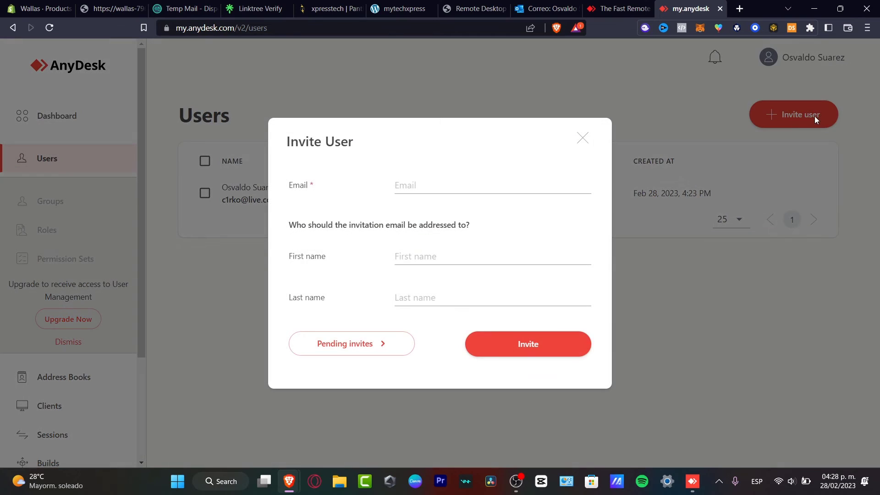
{"action": "left_click", "coordinate": [454, 187]}
Open a second AnyDesk window, move it lower, and show its Recent Sessions
{"action": "left_click", "coordinate": [692, 482]}
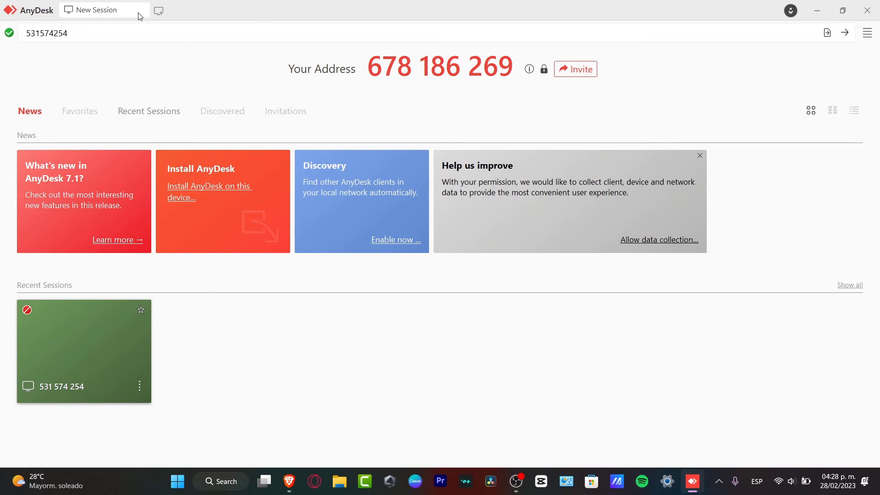
{"action": "left_click", "coordinate": [167, 13]}
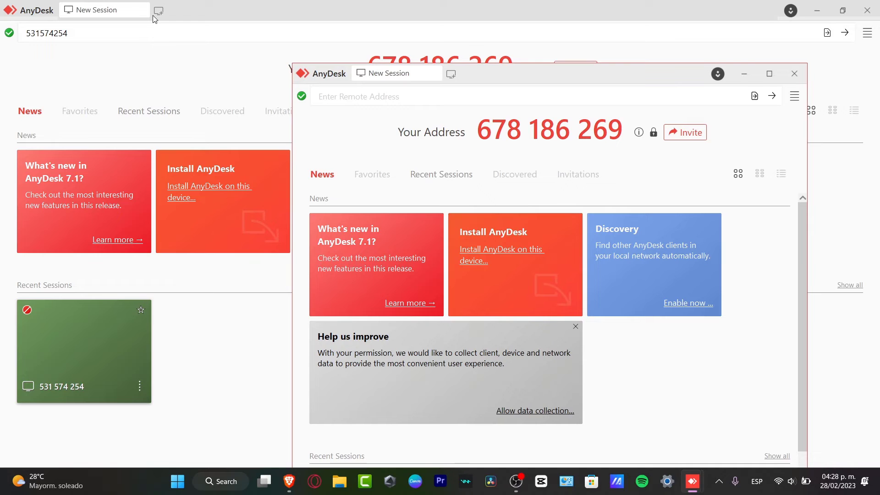
{"action": "left_click_drag", "start_coordinate": [518, 81], "coordinate": [459, 99]}
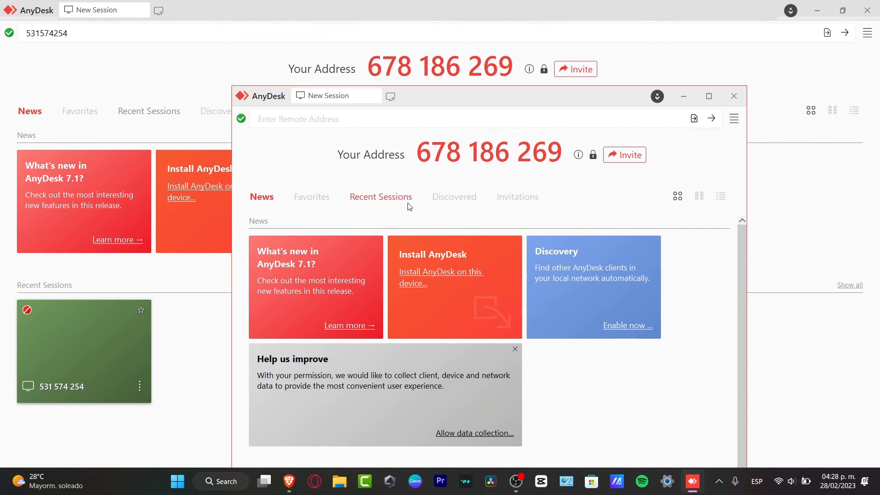
{"action": "left_click", "coordinate": [372, 198]}
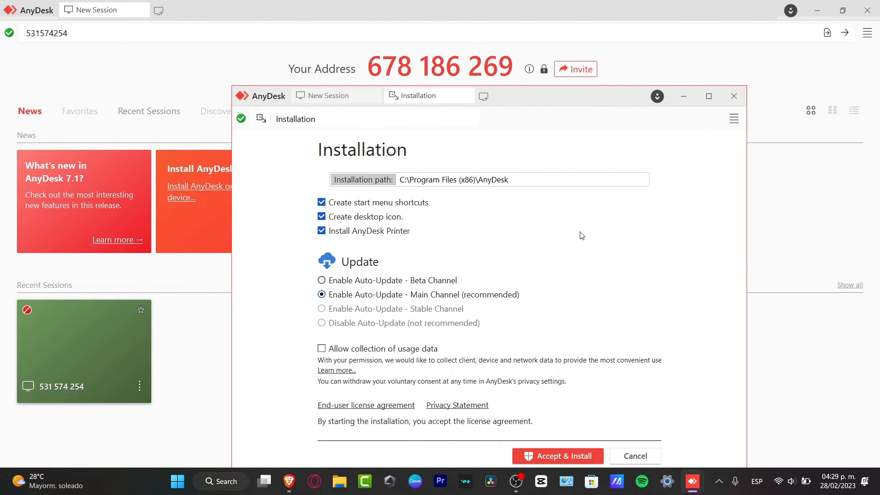
Review the Install AnyDesk settings, then close the Installation page and second window without installing
{"action": "left_click_drag", "start_coordinate": [568, 100], "coordinate": [608, 50]}
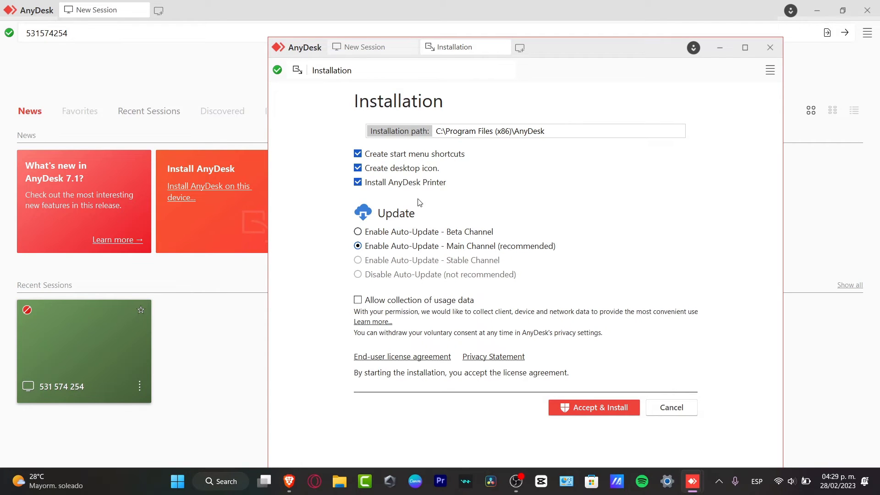
{"action": "left_click", "coordinate": [769, 51]}
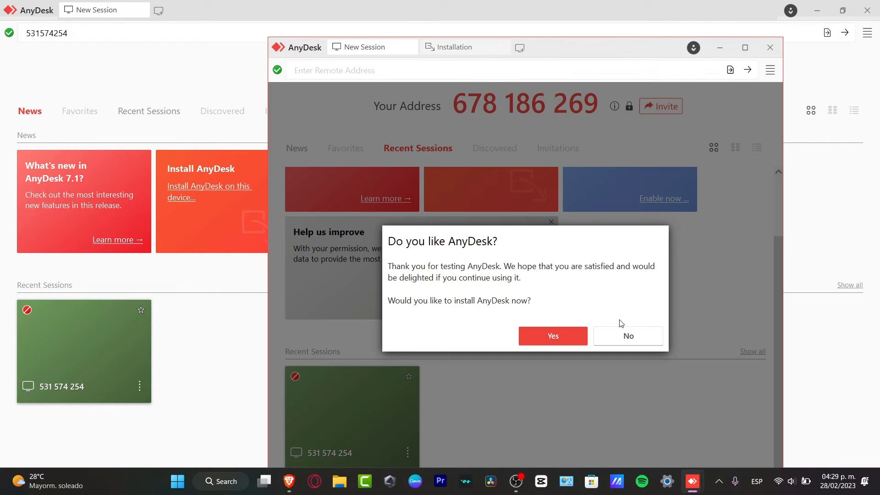
{"action": "left_click", "coordinate": [554, 340]}
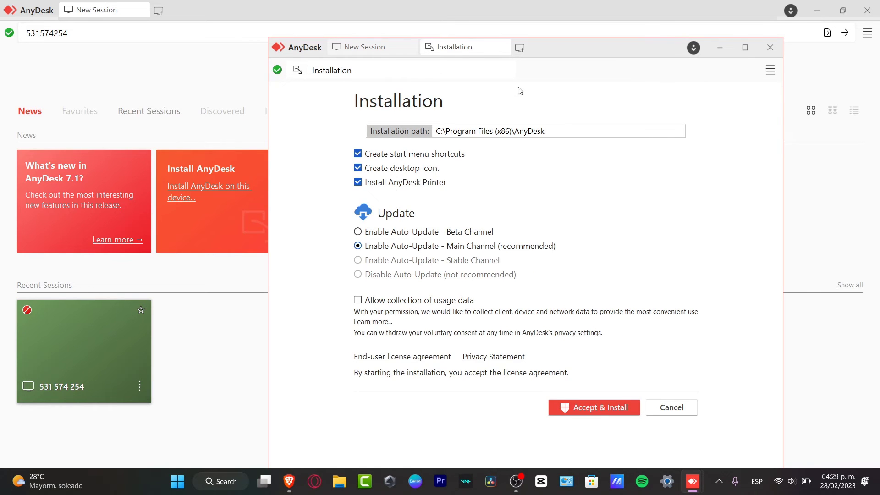
{"action": "left_click", "coordinate": [502, 47]}
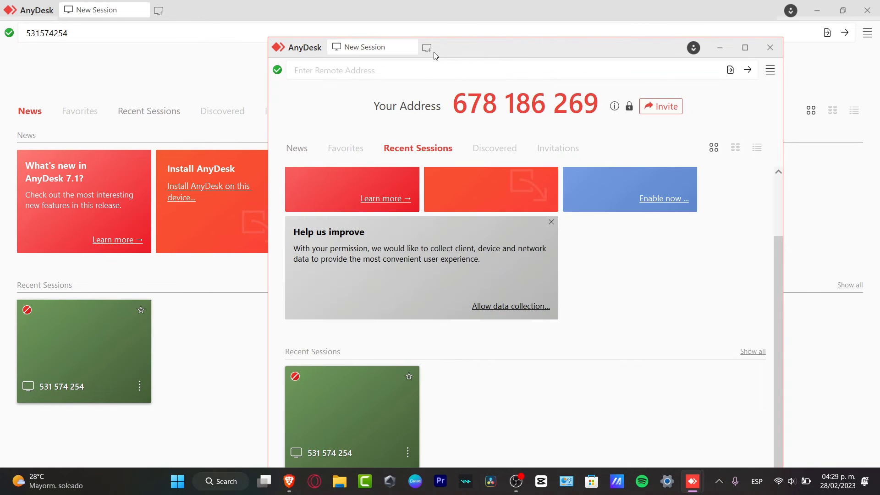
{"action": "left_click", "coordinate": [770, 47]}
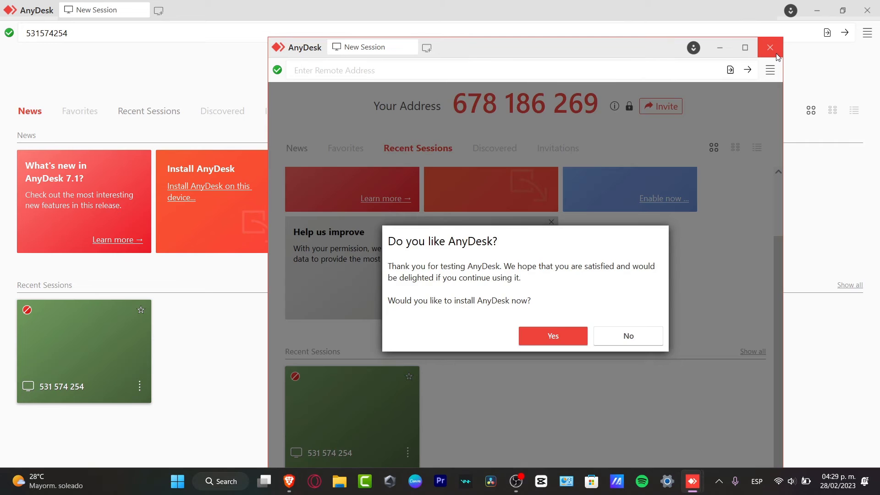
{"action": "left_click", "coordinate": [557, 337]}
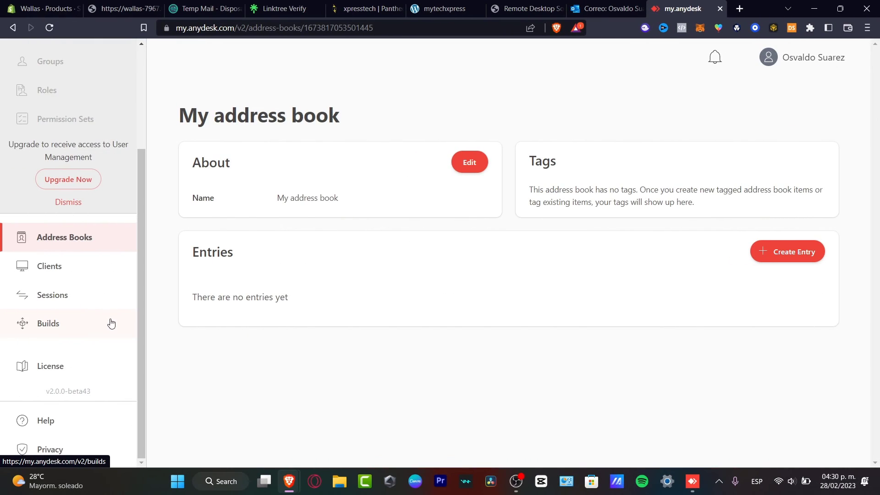
From the dashboard, open the Tech Express address book under Address Books > Team
{"action": "scroll", "coordinate": [103, 298], "scroll_direction": "up", "scroll_amount": 3}
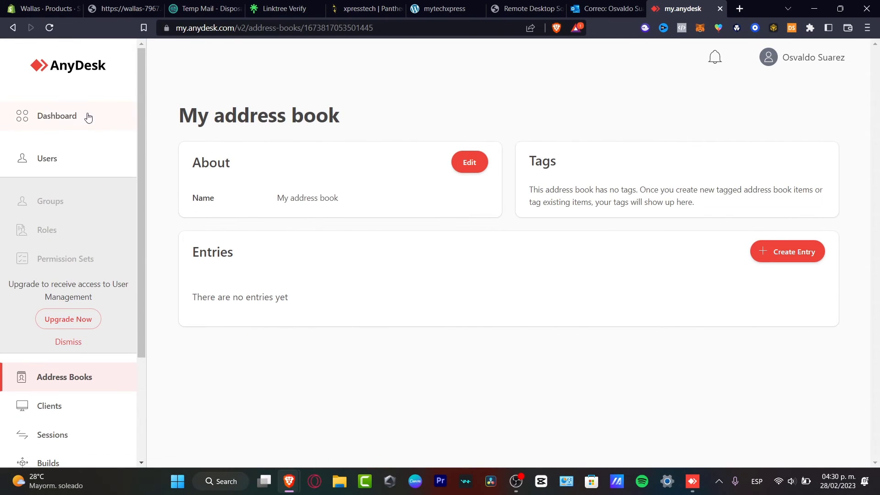
{"action": "left_click", "coordinate": [88, 117]}
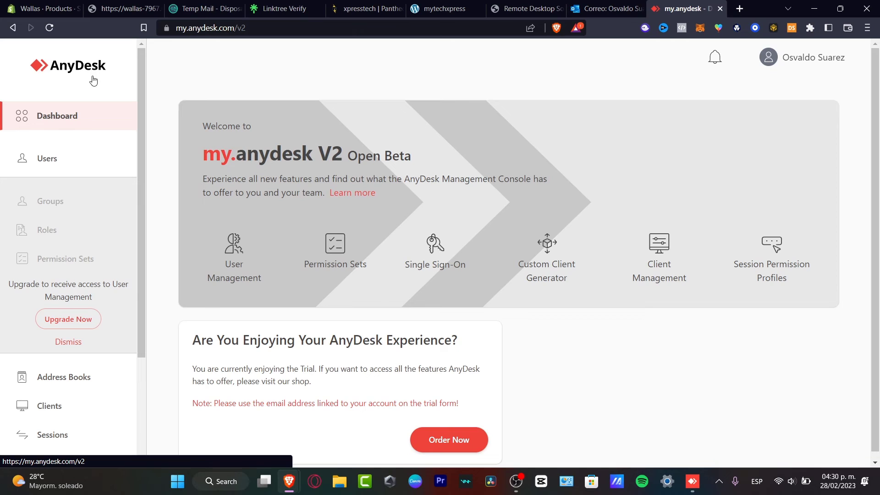
{"action": "left_click", "coordinate": [86, 378]}
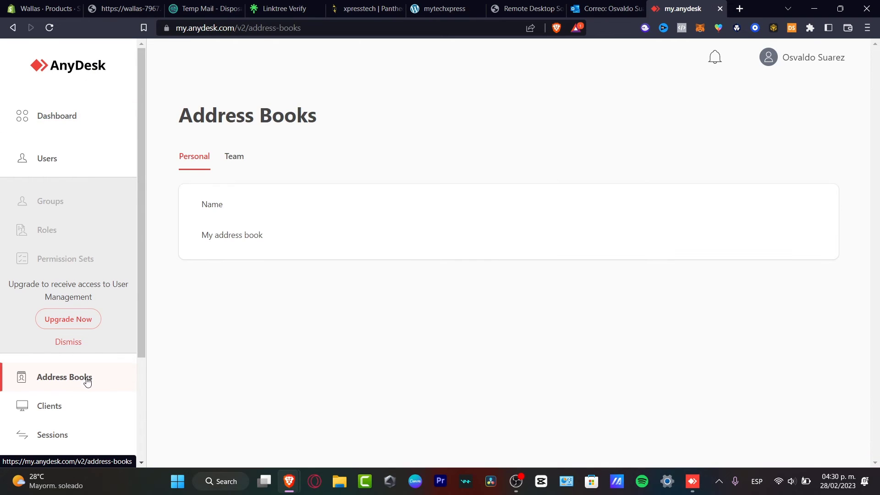
{"action": "left_click", "coordinate": [227, 157]}
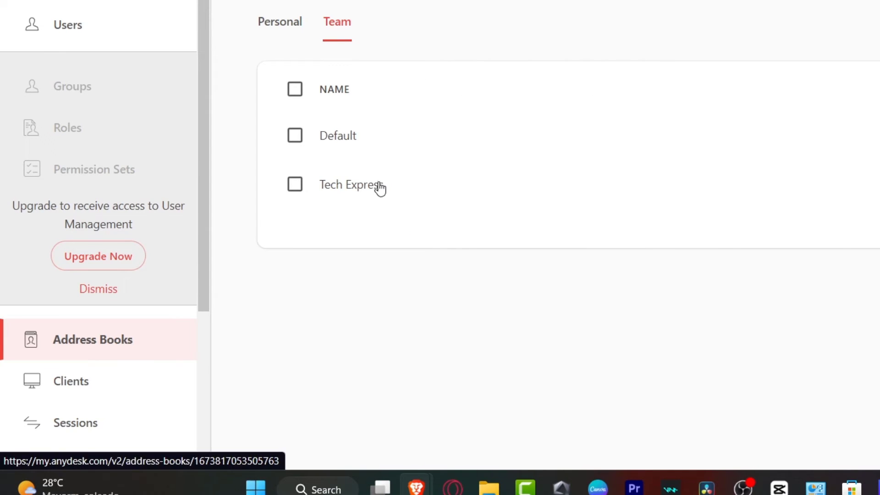
{"action": "left_click", "coordinate": [379, 186]}
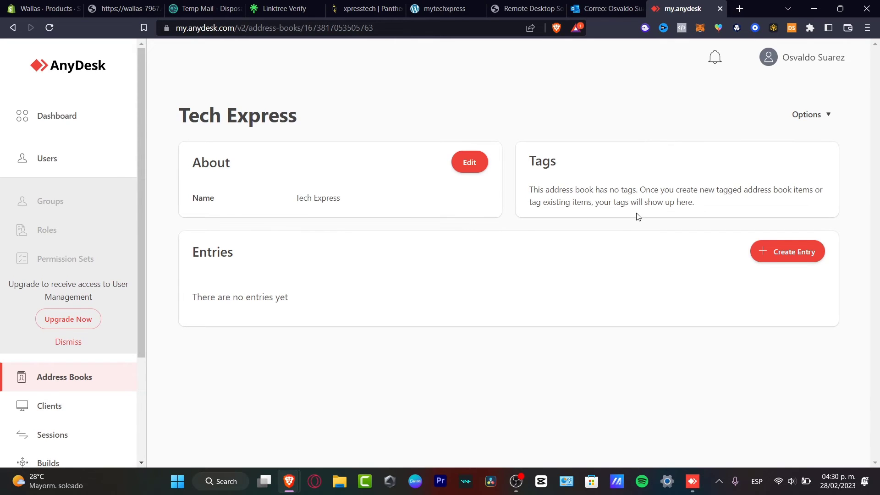
Create a new entry in Tech Express, starting its nickname with 'T'
{"action": "left_click", "coordinate": [785, 252]}
{"action": "left_click", "coordinate": [434, 163]}
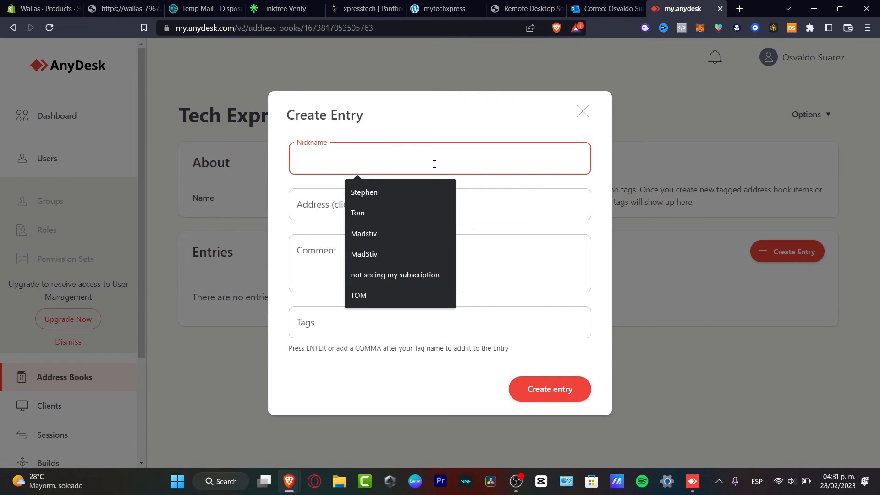
{"action": "type", "text": "T"}
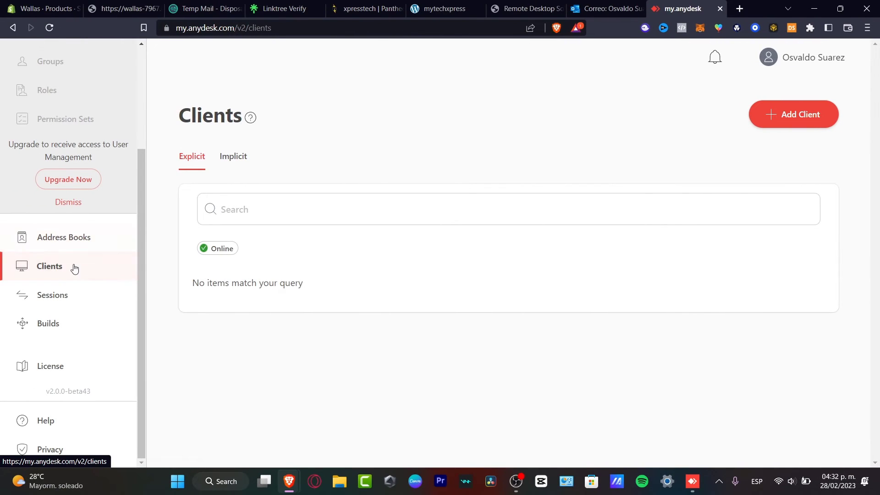
On the Clients page, select and copy the license key from the Add Client window
{"action": "left_click", "coordinate": [88, 143]}
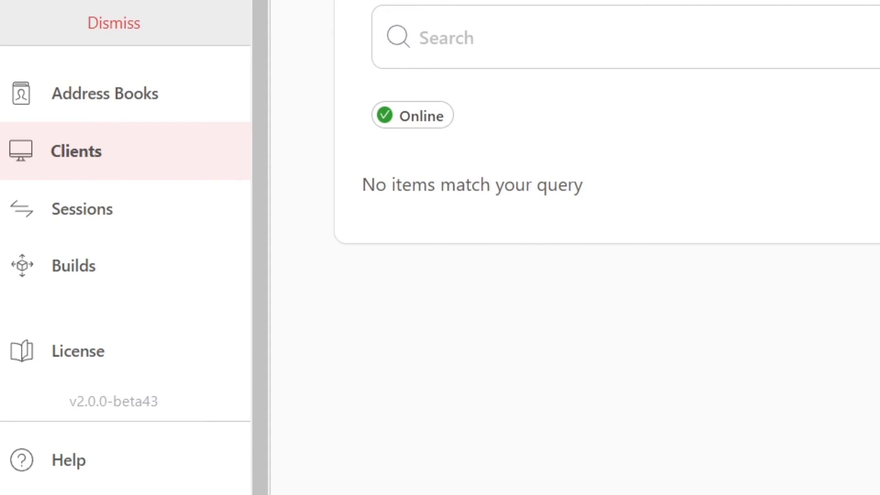
{"action": "left_click", "coordinate": [793, 114]}
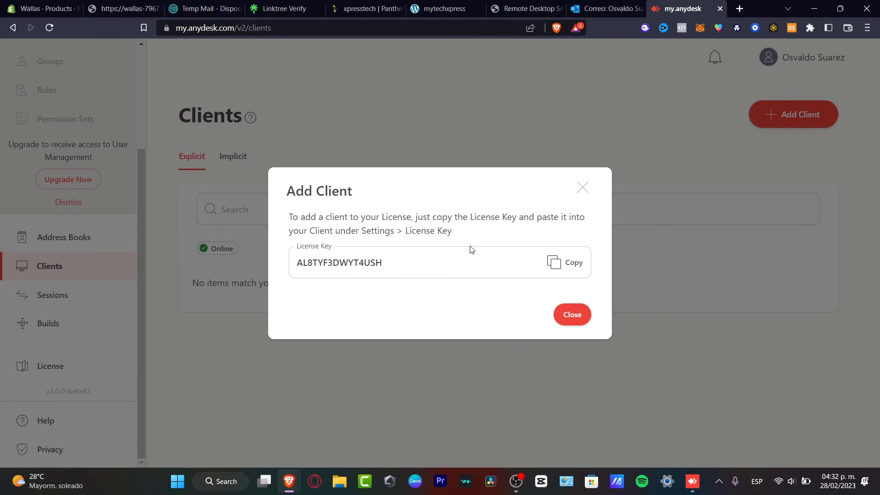
{"action": "left_click", "coordinate": [440, 259]}
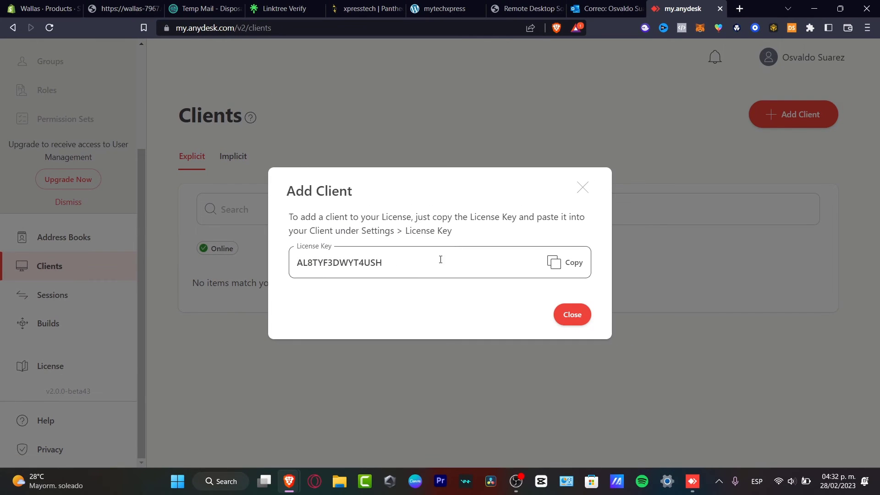
{"action": "left_click_drag", "start_coordinate": [440, 259], "coordinate": [297, 259]}
{"action": "key", "text": "ctrl+c"}
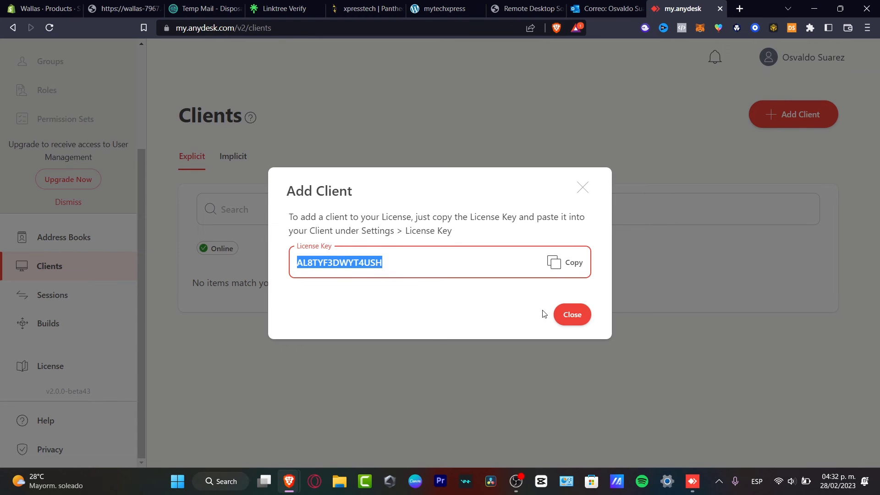
{"action": "left_click", "coordinate": [558, 266]}
Search the Implicit clients list for the pasted key, return to Explicit, then filter Sessions to Open
{"action": "left_click", "coordinate": [241, 162]}
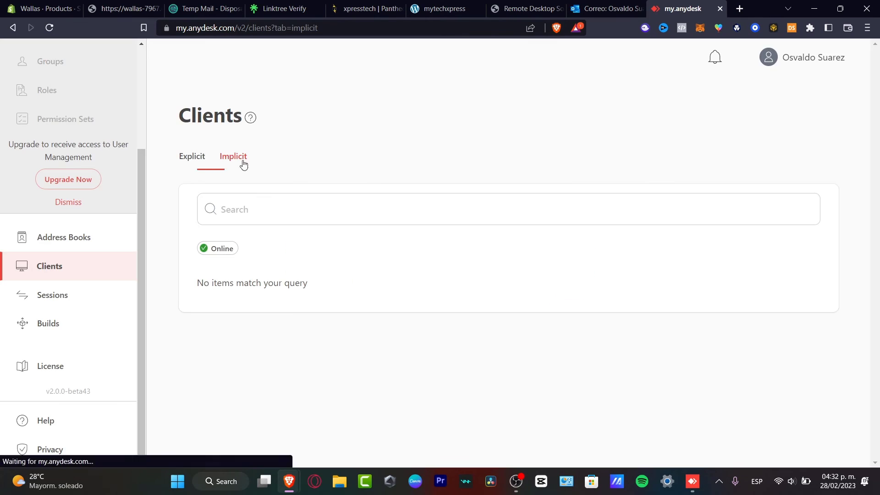
{"action": "left_click", "coordinate": [310, 210]}
{"action": "key", "text": "ctrl+v"}
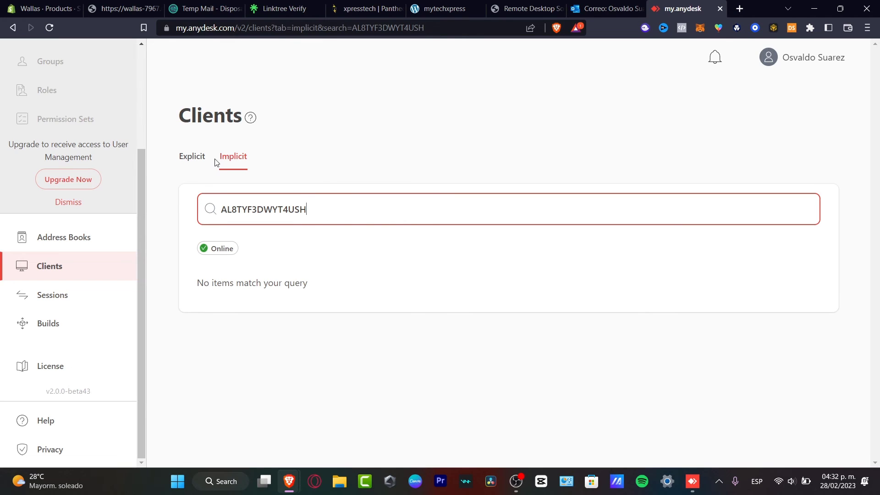
{"action": "left_click", "coordinate": [195, 164]}
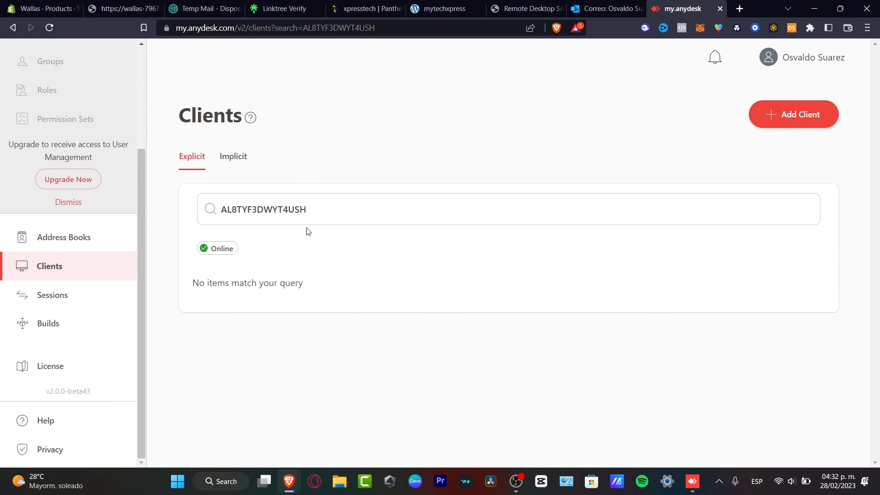
{"action": "left_click", "coordinate": [69, 289]}
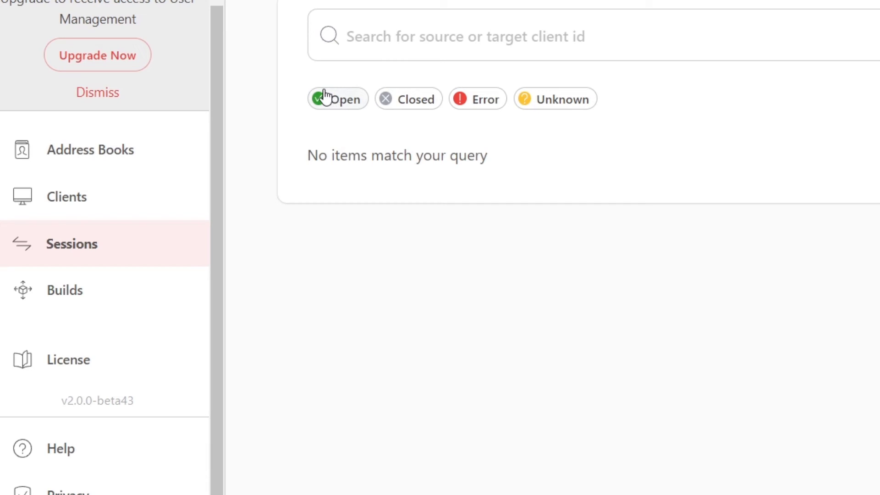
{"action": "left_click", "coordinate": [338, 102]}
Start a new custom build on the Builds page, keeping Windows 32-Bit as the client type
{"action": "left_click", "coordinate": [96, 304]}
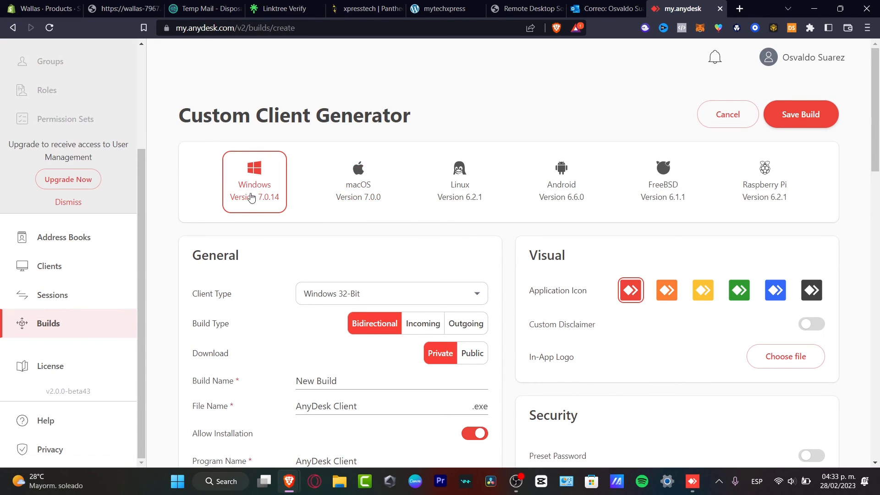
{"action": "scroll", "coordinate": [360, 212], "scroll_direction": "down", "scroll_amount": 3}
{"action": "left_click", "coordinate": [345, 122]}
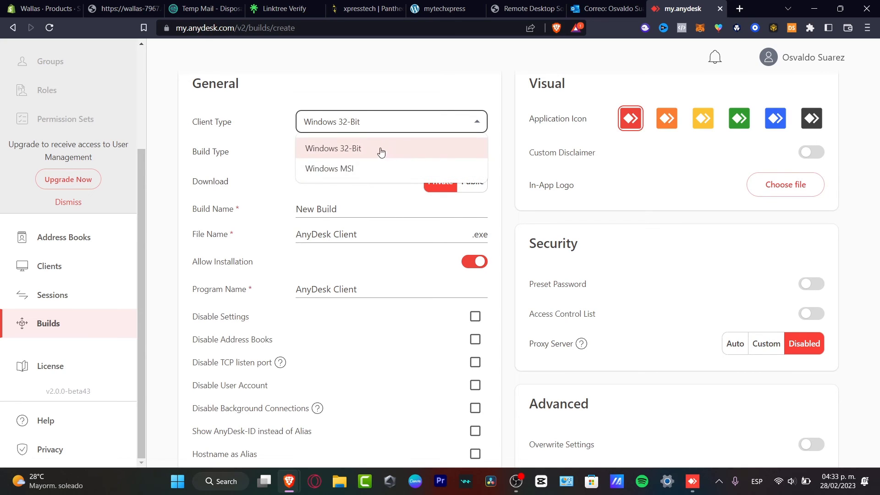
{"action": "left_click", "coordinate": [384, 107]}
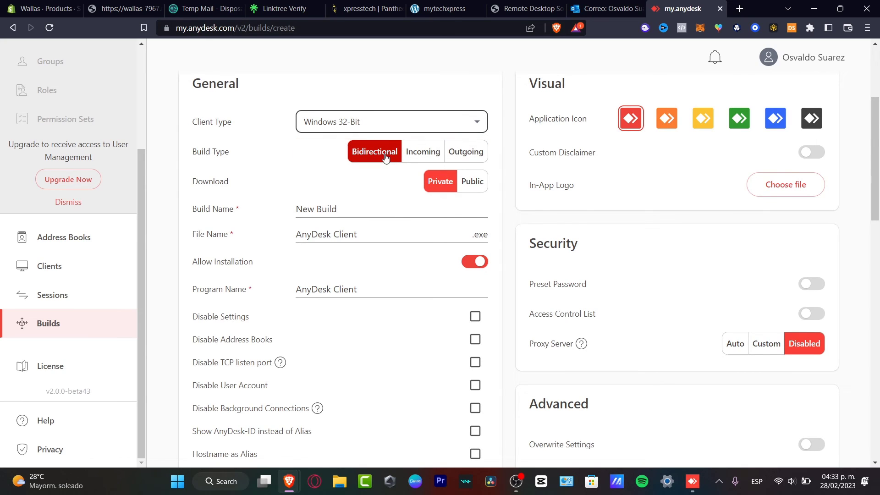
Review the build's Build Name and File Name fields and scroll through its permission settings
{"action": "left_click", "coordinate": [369, 207]}
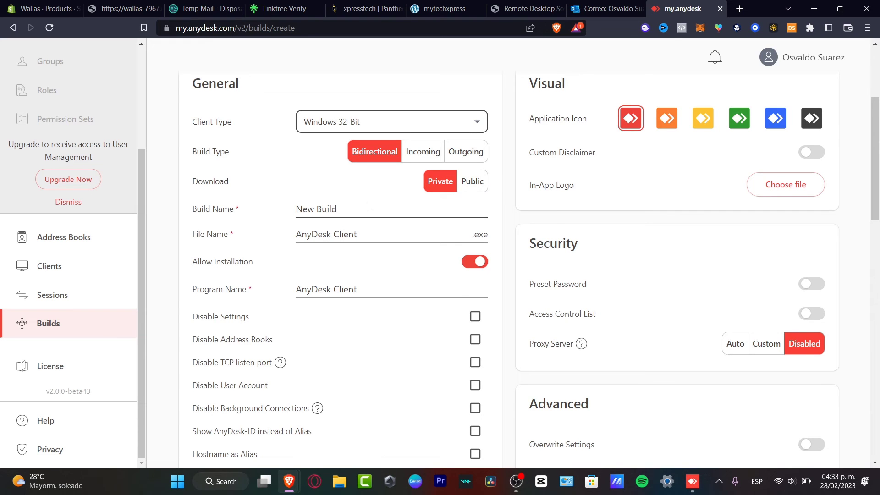
{"action": "left_click", "coordinate": [409, 232]}
{"action": "scroll", "coordinate": [408, 232], "scroll_direction": "down", "scroll_amount": 7}
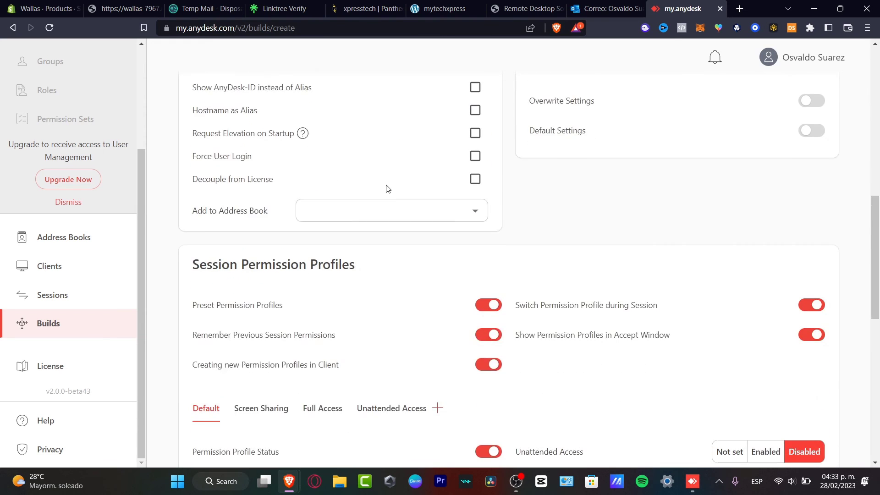
{"action": "scroll", "coordinate": [388, 189], "scroll_direction": "down", "scroll_amount": 10}
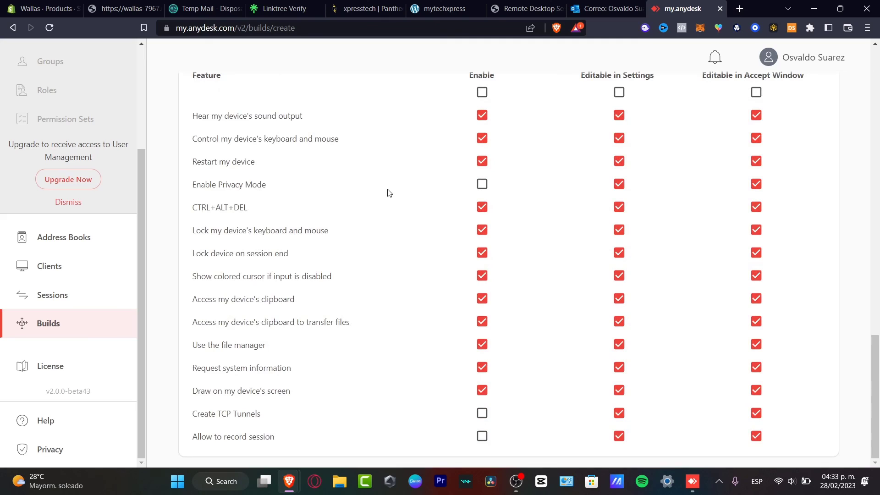
{"action": "scroll", "coordinate": [393, 203], "scroll_direction": "up", "scroll_amount": 15}
{"action": "scroll", "coordinate": [403, 211], "scroll_direction": "down", "scroll_amount": 7}
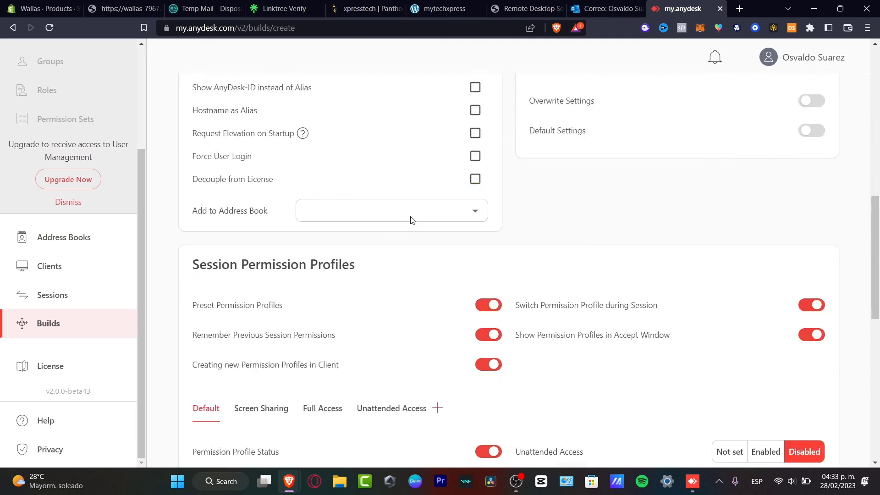
{"action": "scroll", "coordinate": [411, 220], "scroll_direction": "down", "scroll_amount": 10}
{"action": "scroll", "coordinate": [411, 220], "scroll_direction": "up", "scroll_amount": 2}
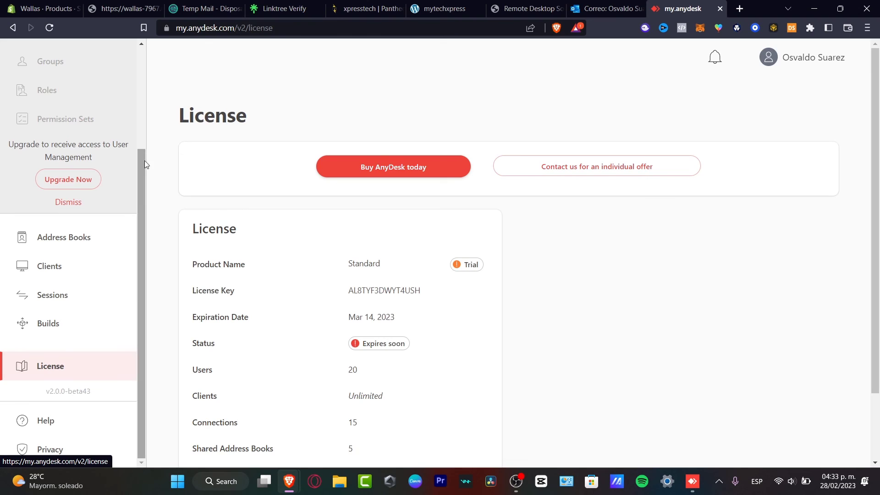
Scroll the License page sidebar to the top, then switch to the Remote Desktop browser tab
{"action": "scroll", "coordinate": [102, 192], "scroll_direction": "up", "scroll_amount": 3}
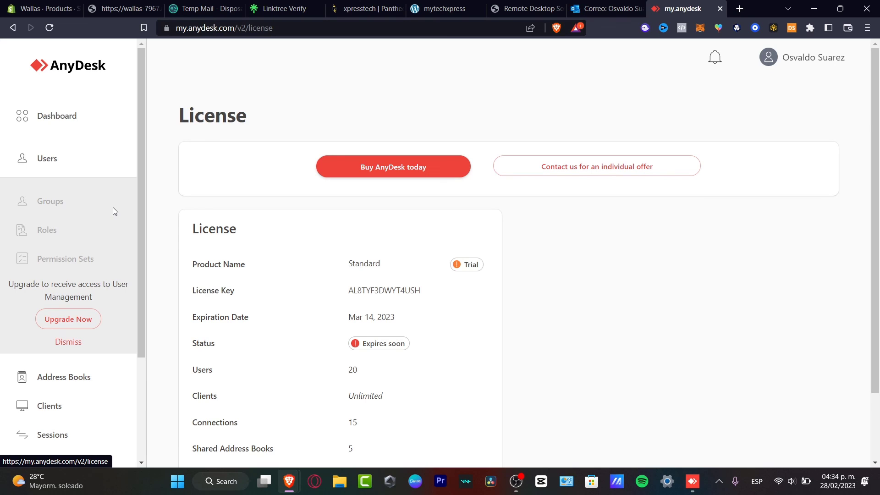
{"action": "left_click", "coordinate": [517, 8]}
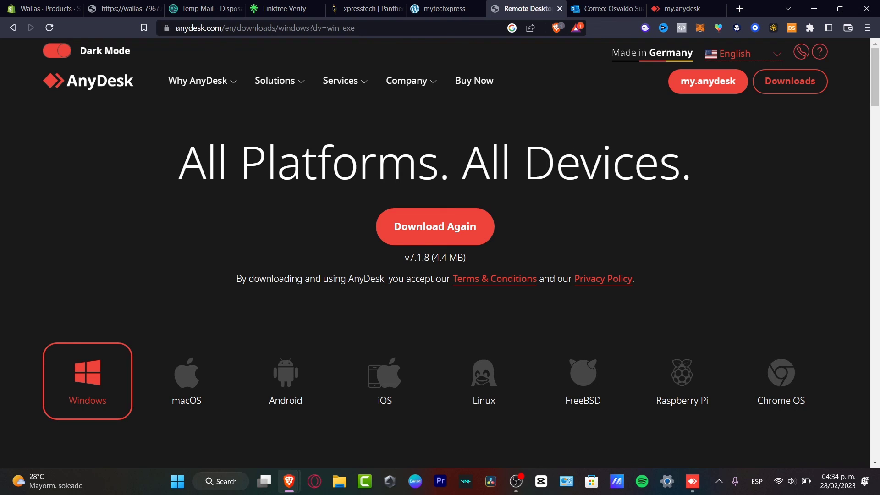
Scroll through the AnyDesk v7.1.8 Windows download page, then go back to the my.anydesk tab
{"action": "scroll", "coordinate": [656, 266], "scroll_direction": "down", "scroll_amount": 7}
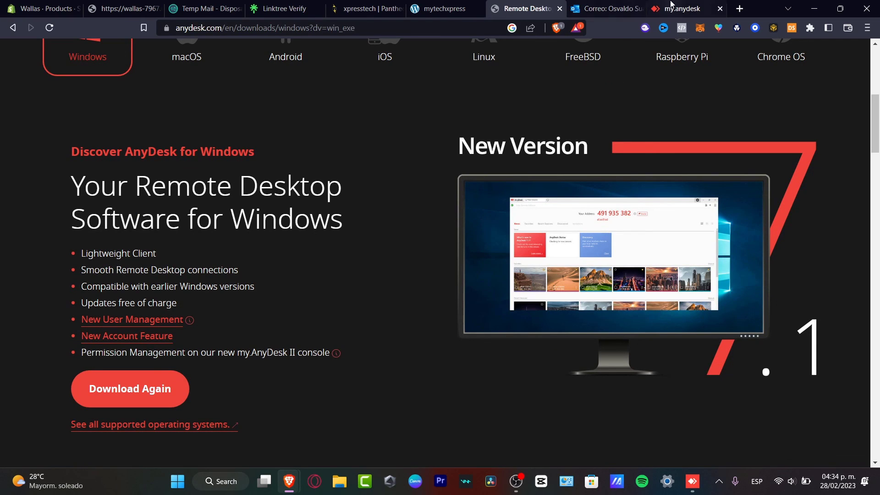
{"action": "left_click", "coordinate": [681, 8]}
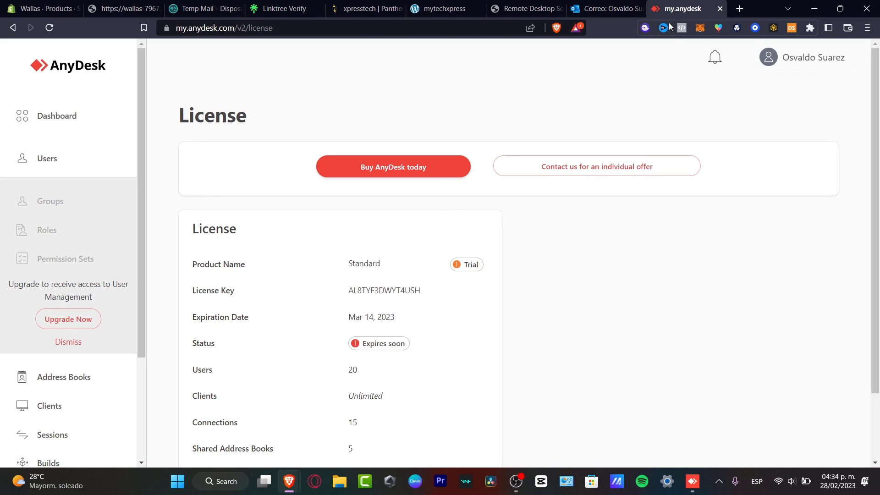